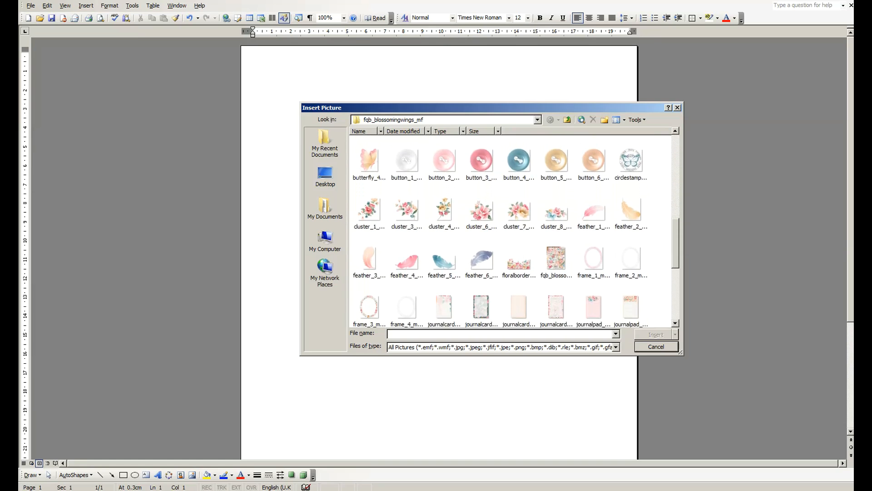
scroll(511, 230, "down", 1)
Insert the cluster_6 picture from the fqb_blossomingwings_mf folder at the start of the blank page
scroll(511, 230, "up", 3)
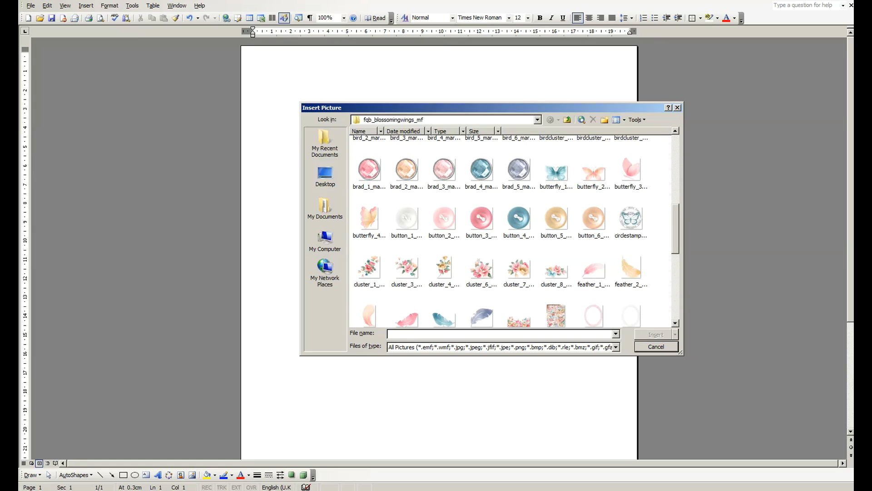
left_click(482, 268)
left_click(656, 334)
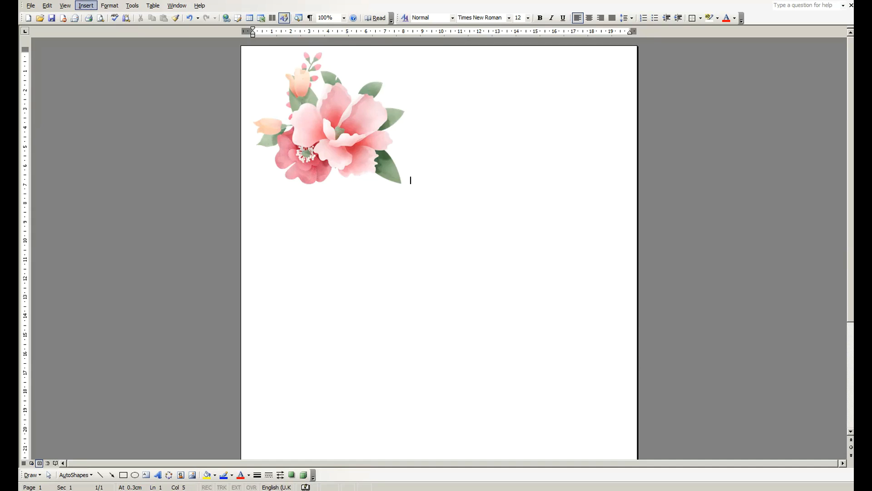
Insert the cluster_7 and cluster_8 pictures together from the fqb_blossomingwings_mf folder, following the first flower cluster
left_click(86, 5)
mouse_move(102, 16)
left_click(156, 16)
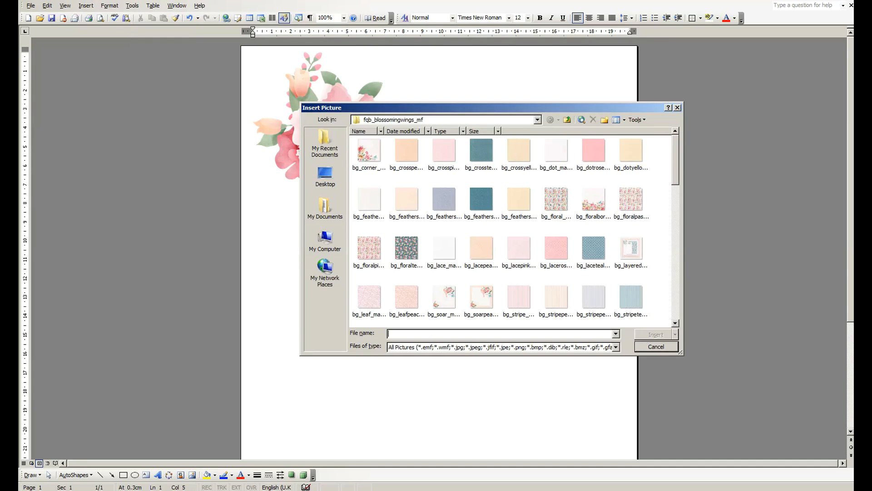
left_click(557, 248)
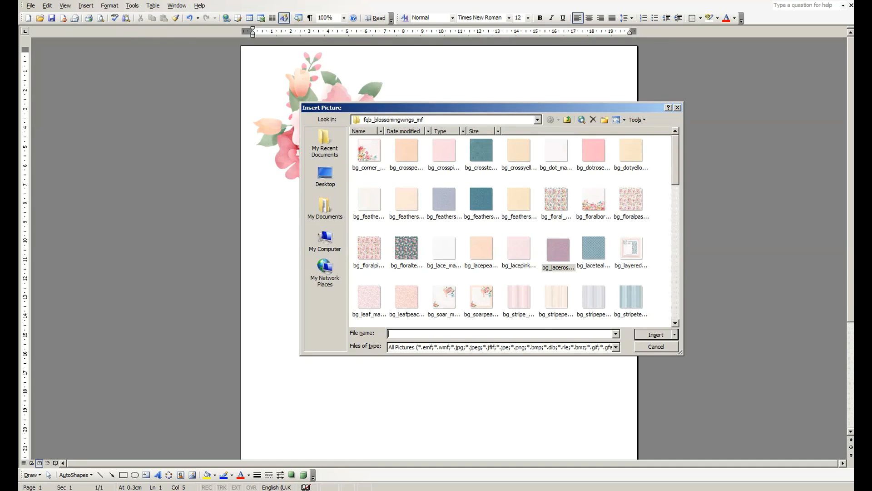
scroll(513, 232, "down", 10)
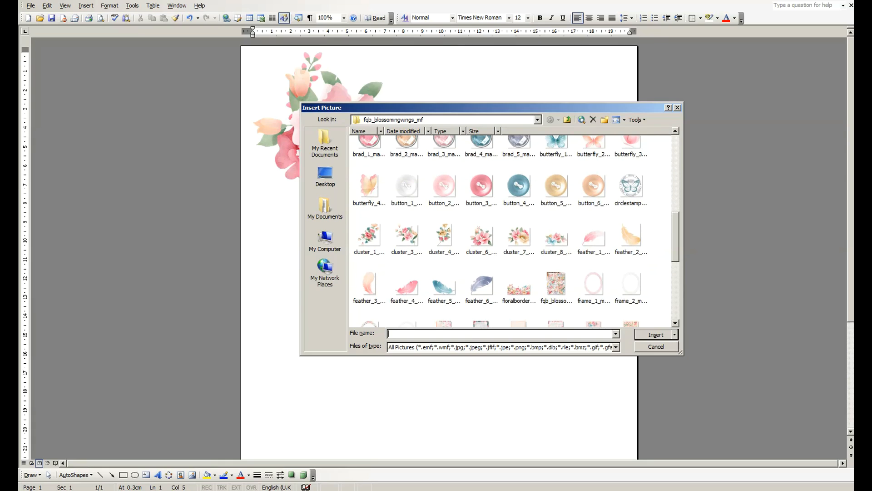
left_click(518, 236)
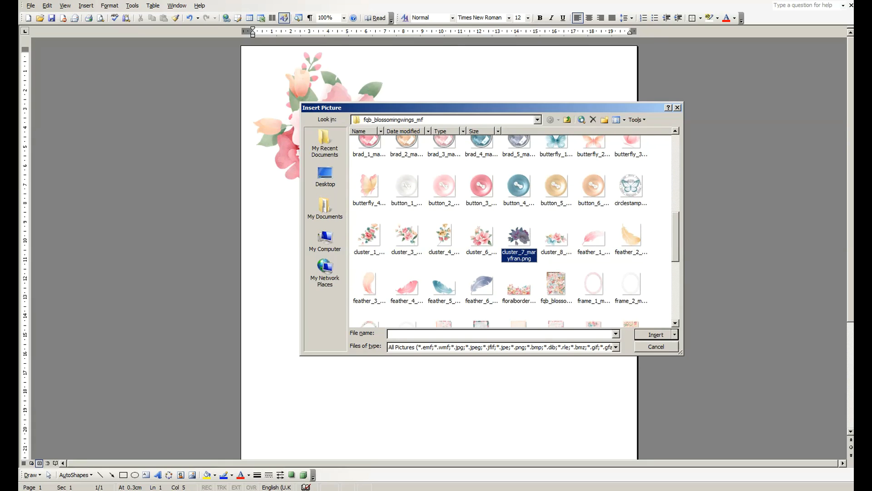
left_click(557, 238, "ctrl")
left_click(656, 334)
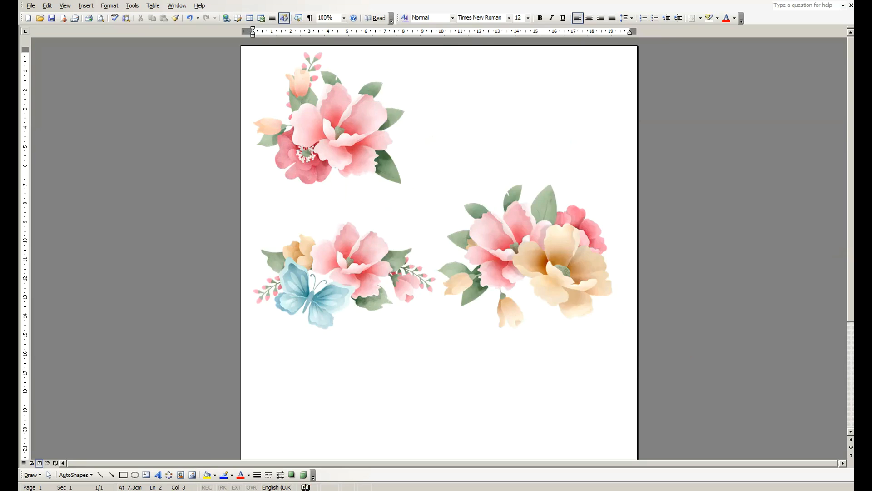
Shrink the blue-butterfly flower cluster so it fits beside the first cluster, and add a line break before the peach flower cluster
left_click(344, 276)
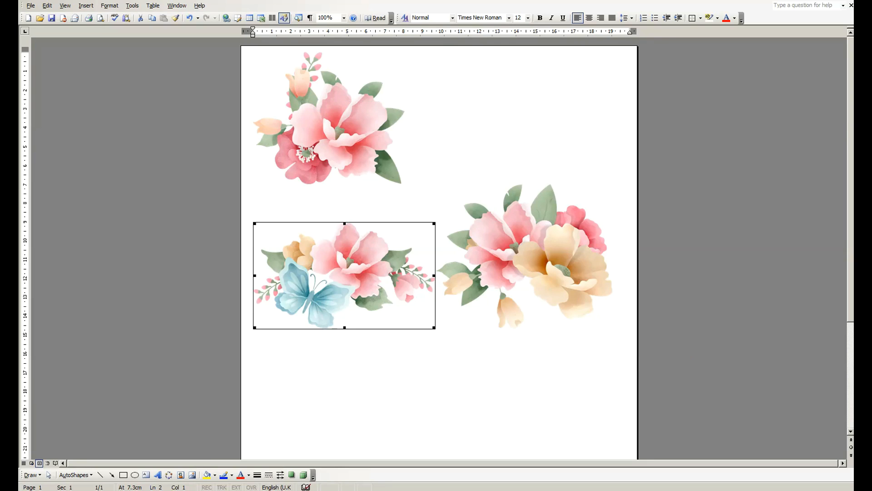
left_click_drag(434, 223, 413, 235)
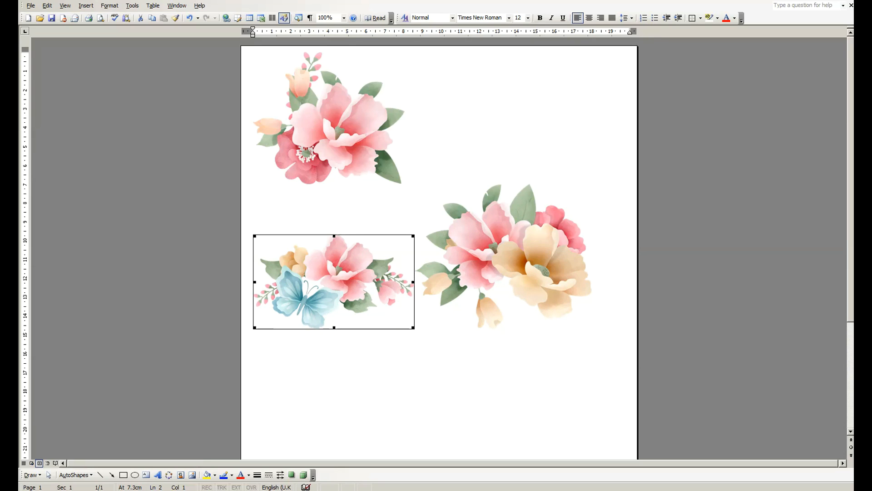
left_click(414, 325)
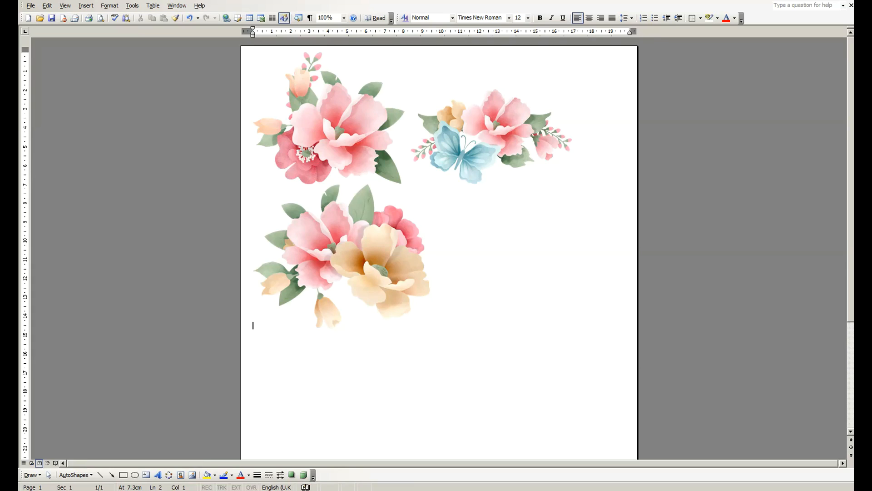
key("Return")
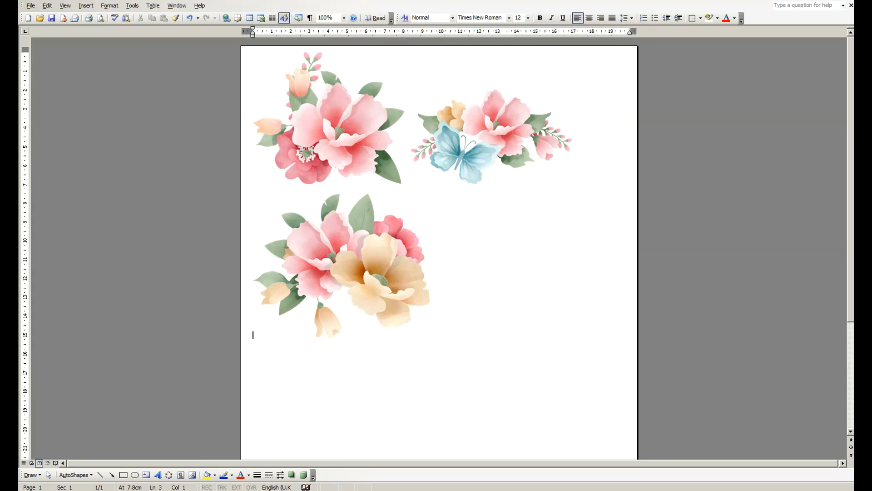
Insert the circlestamp picture directly after the peach flower cluster in the second row
left_click(437, 336)
left_click(86, 6)
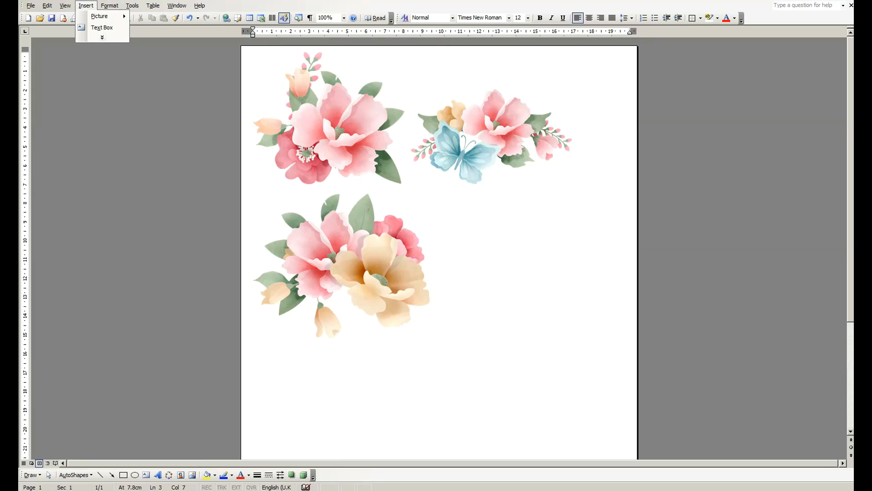
mouse_move(103, 16)
left_click(152, 27)
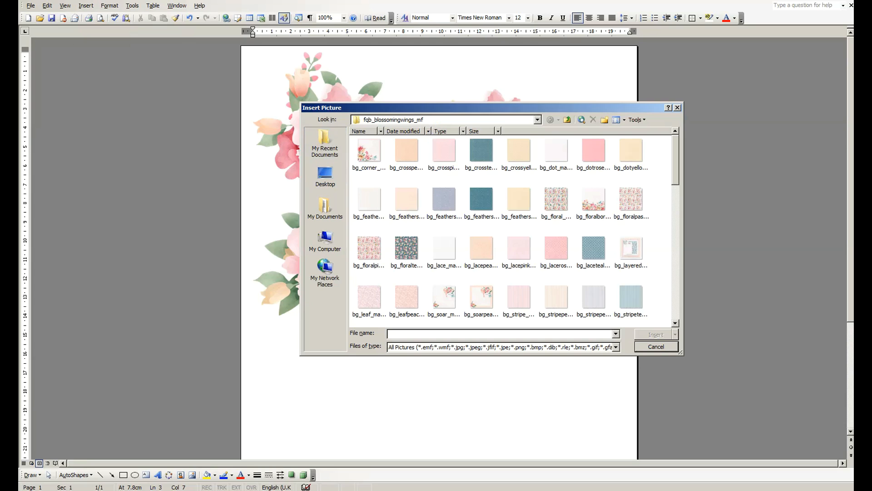
scroll(516, 230, "down", 10)
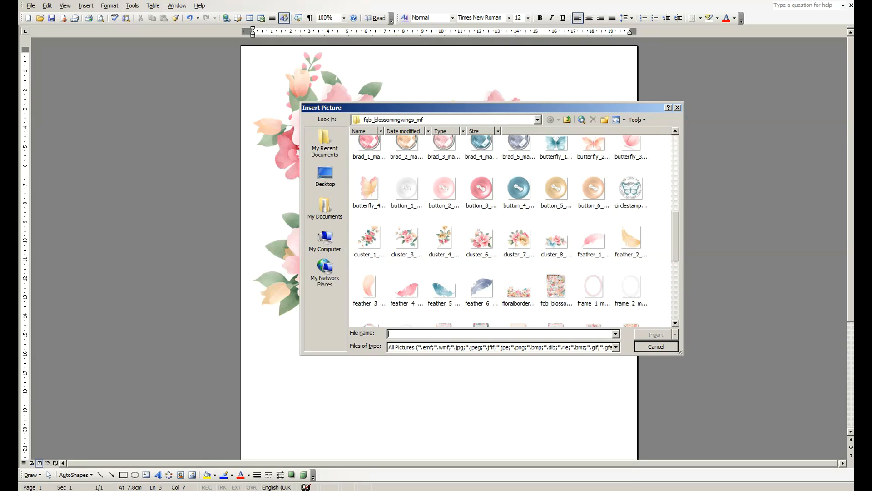
left_click(557, 241)
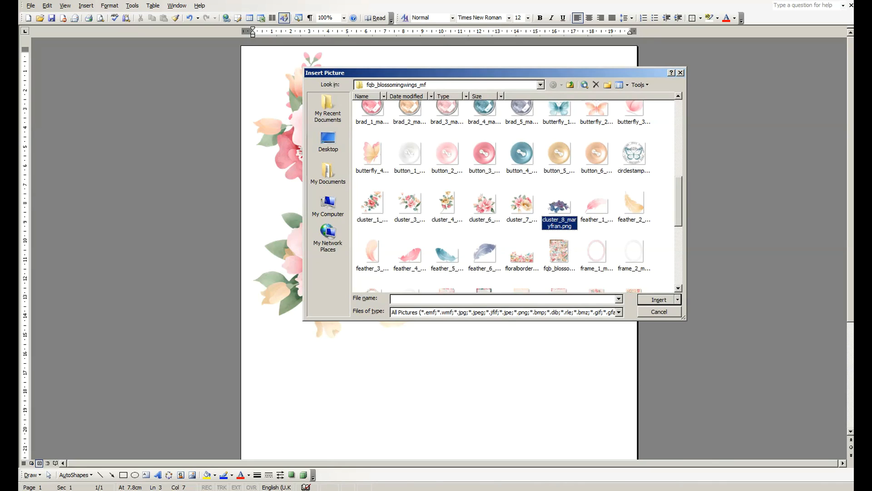
left_click(635, 153)
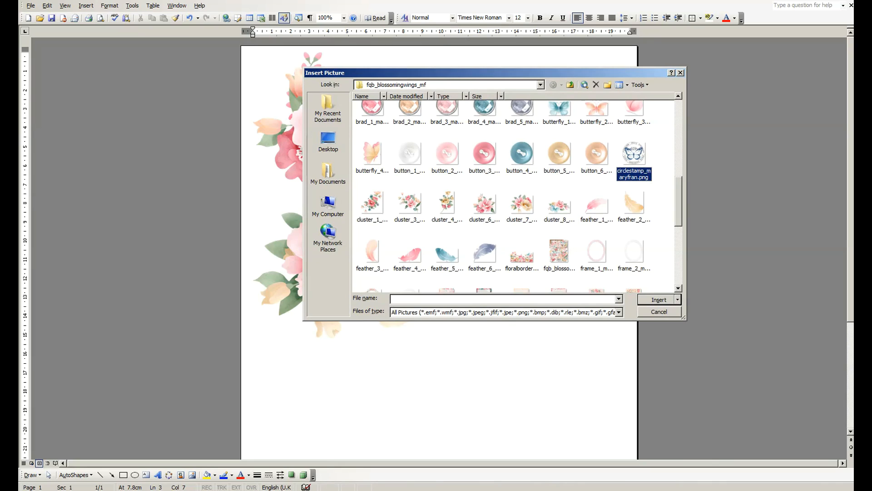
key("Return")
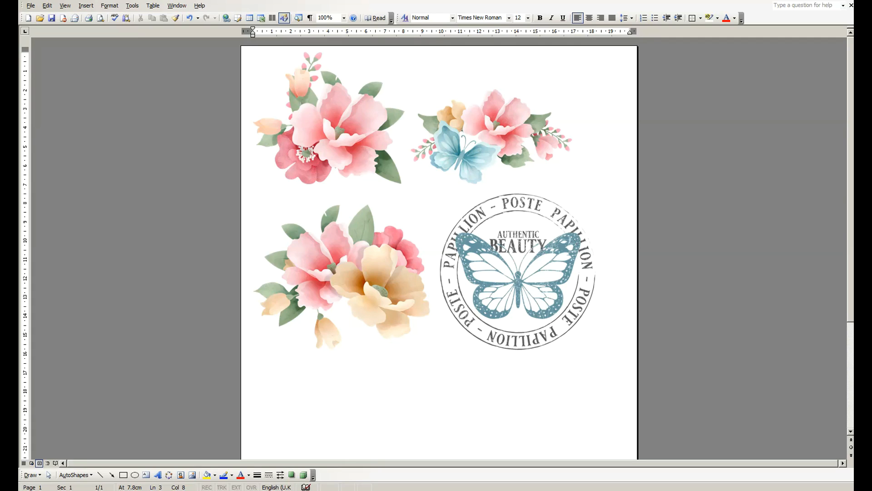
Add two line breaks after the circle stamp to start a third row
key("Return")
key("Return")
scroll(436, 227, "down", 2)
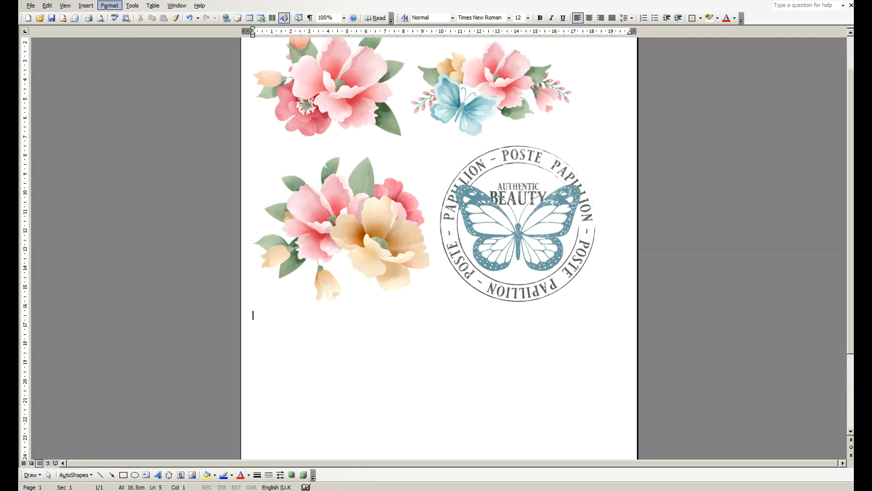
Insert the birdcluster_2 picture from the fqb_blossomingwings_mf folder on the new line
left_click(86, 5)
mouse_move(103, 16)
left_click(155, 16)
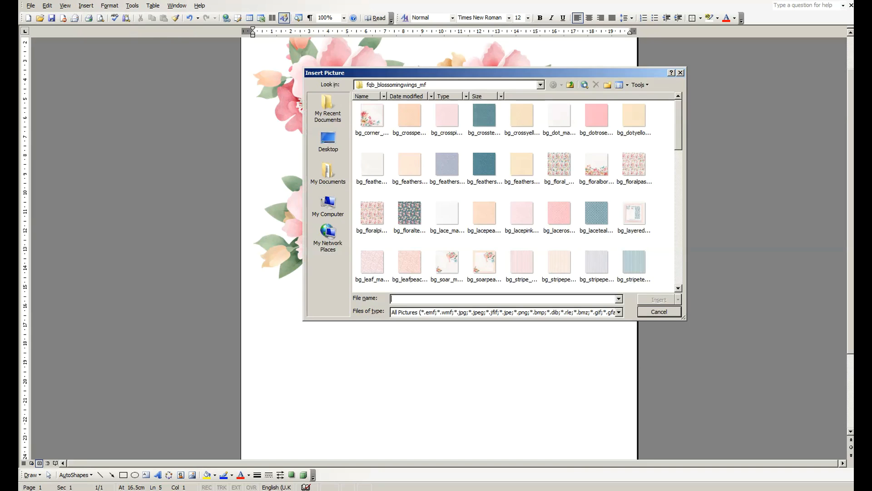
scroll(513, 195, "down", 6)
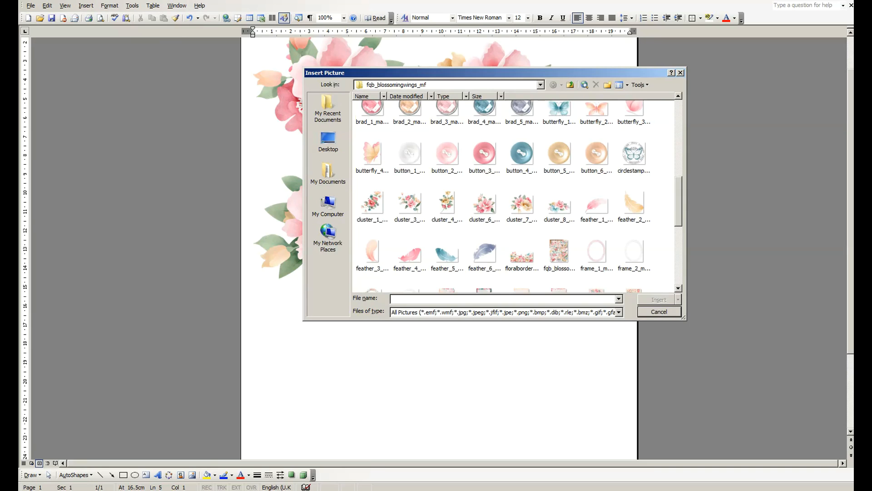
scroll(514, 195, "down", 4)
scroll(513, 196, "down", 1)
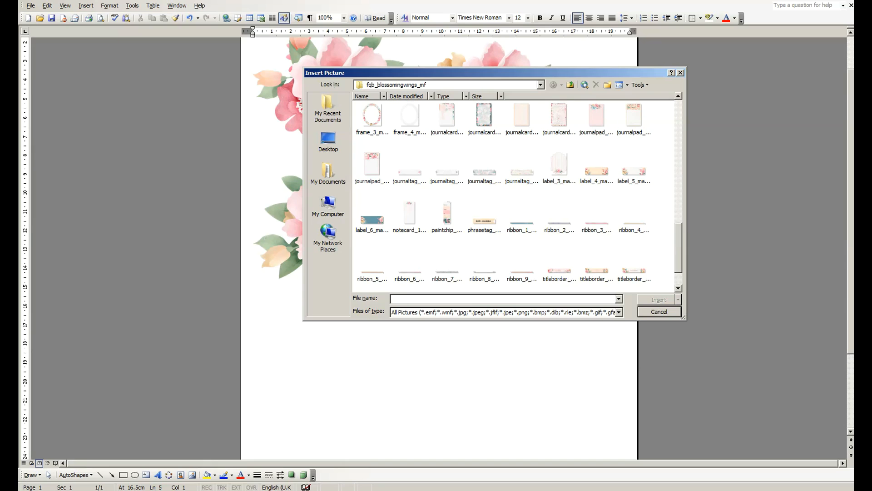
scroll(514, 195, "down", 1)
scroll(513, 196, "up", 3)
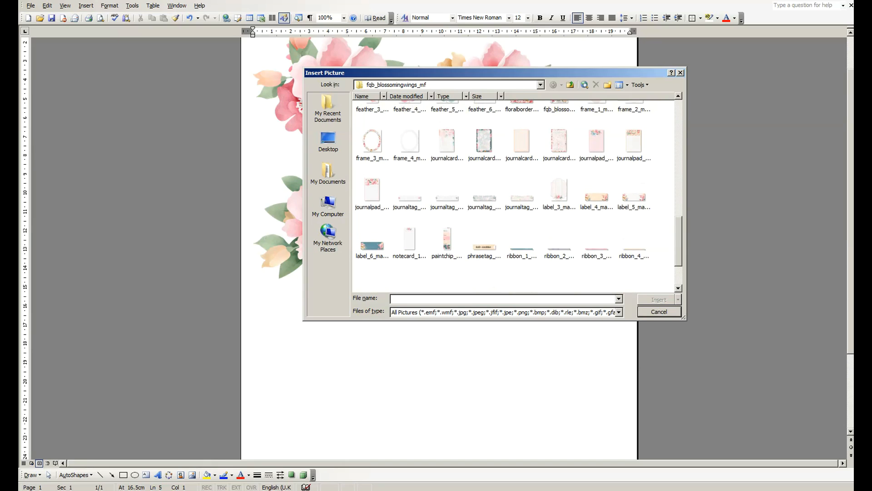
scroll(513, 196, "up", 3)
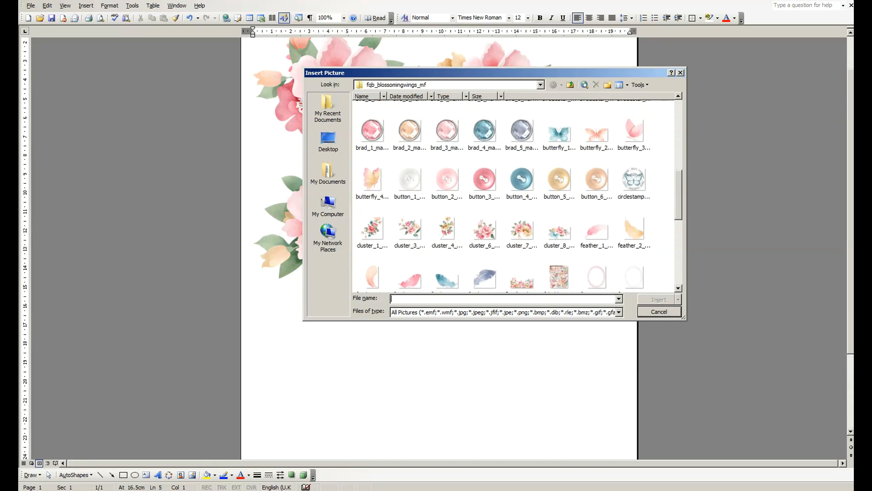
scroll(513, 195, "up", 1)
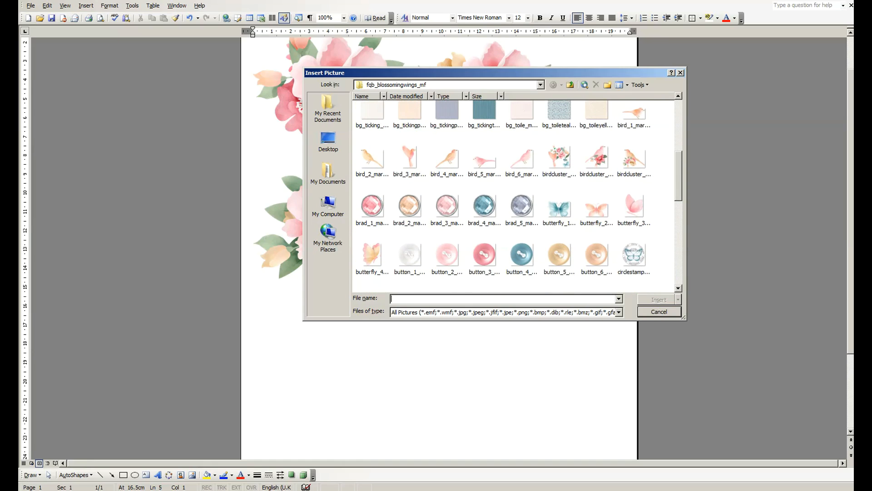
left_click(596, 158)
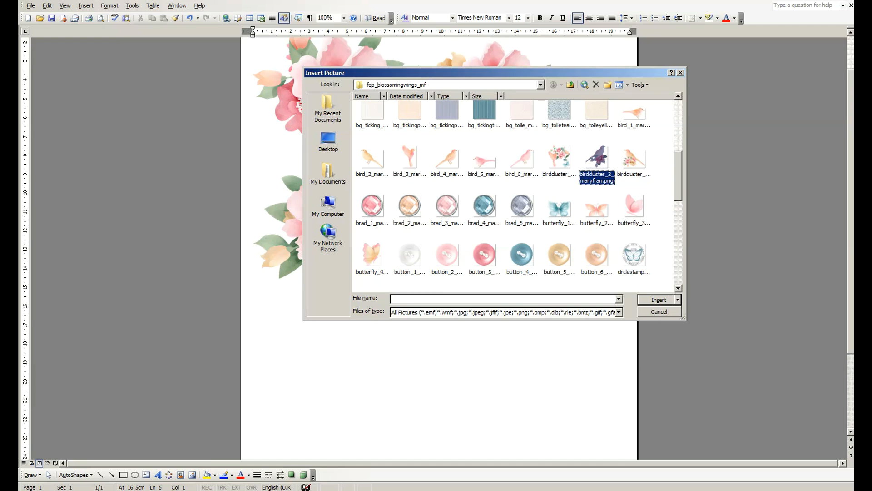
left_click(659, 300)
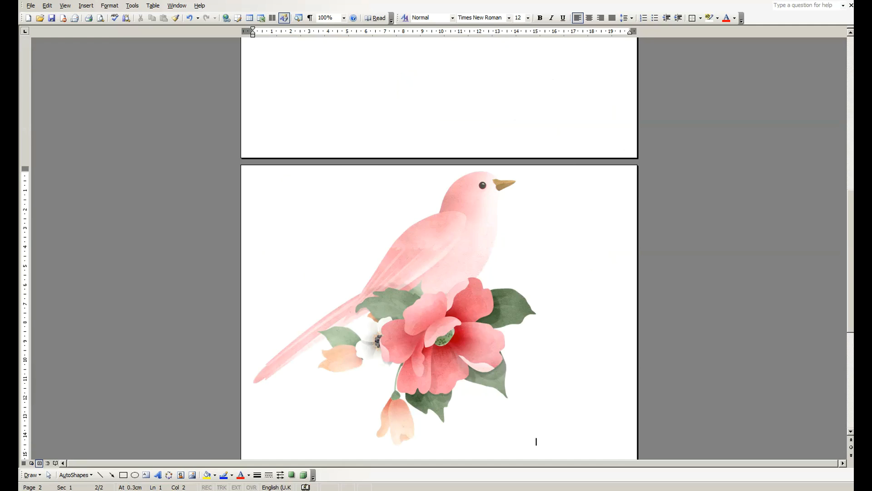
Shrink the pink bird picture proportionally to about half its size so it fits on page 1 under the peach cluster
left_click(534, 440)
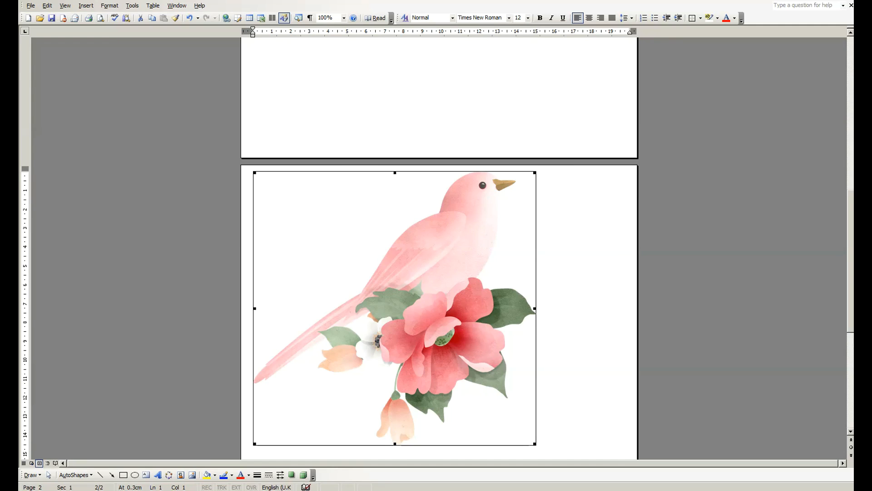
left_click_drag(534, 444, 396, 310)
scroll(396, 310, "up", 6)
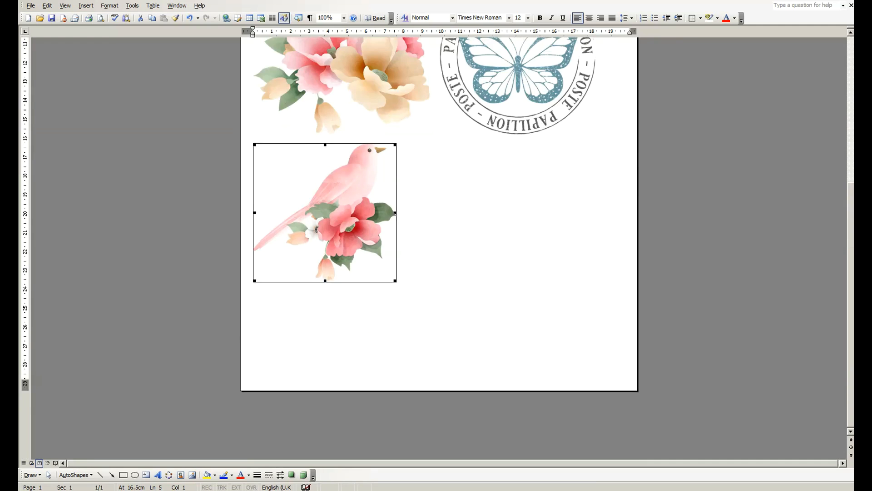
Insert the butterfly_1 picture directly after the pink bird in the third row
left_click(397, 350)
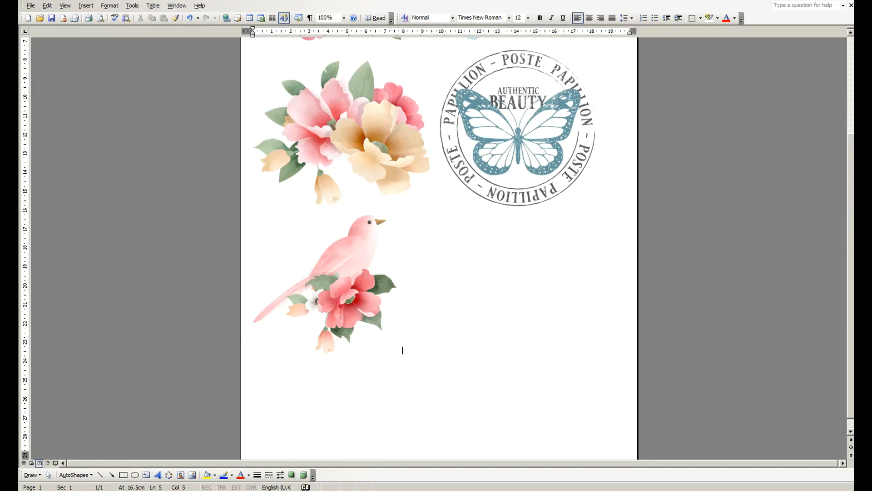
left_click(86, 6)
mouse_move(100, 16)
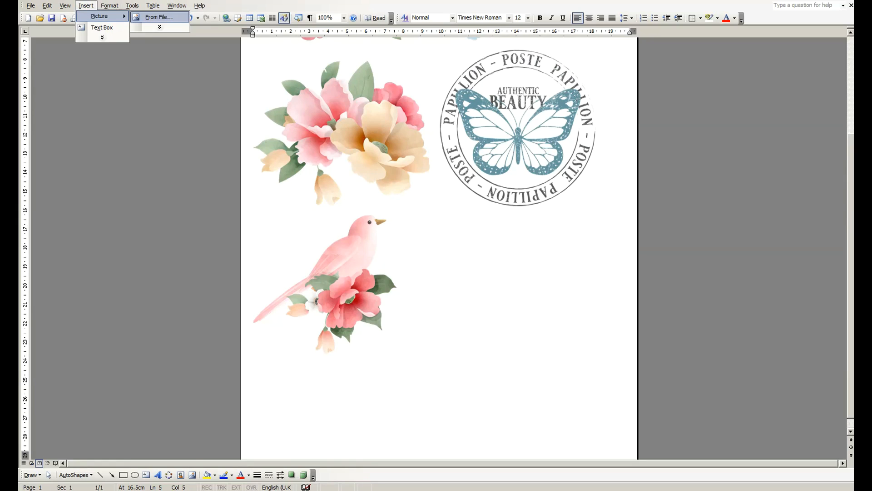
left_click(157, 17)
scroll(514, 193, "down", 10)
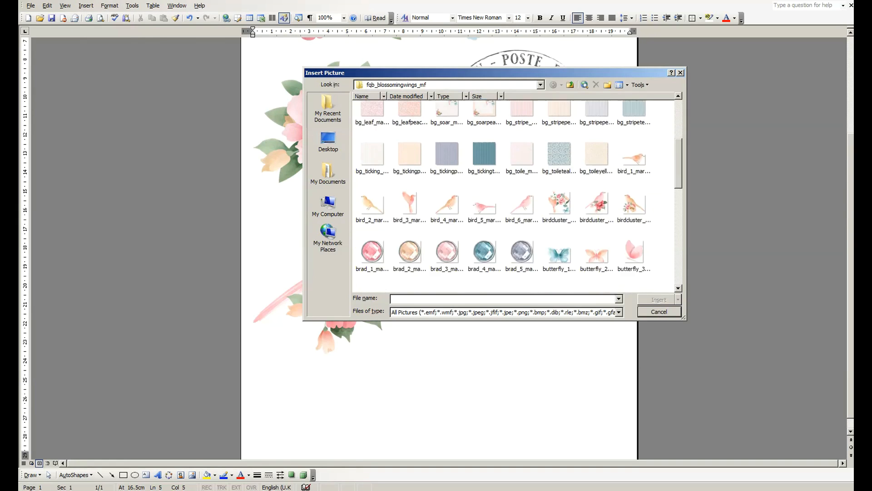
left_click_drag(678, 209, 678, 176)
double_click(559, 204)
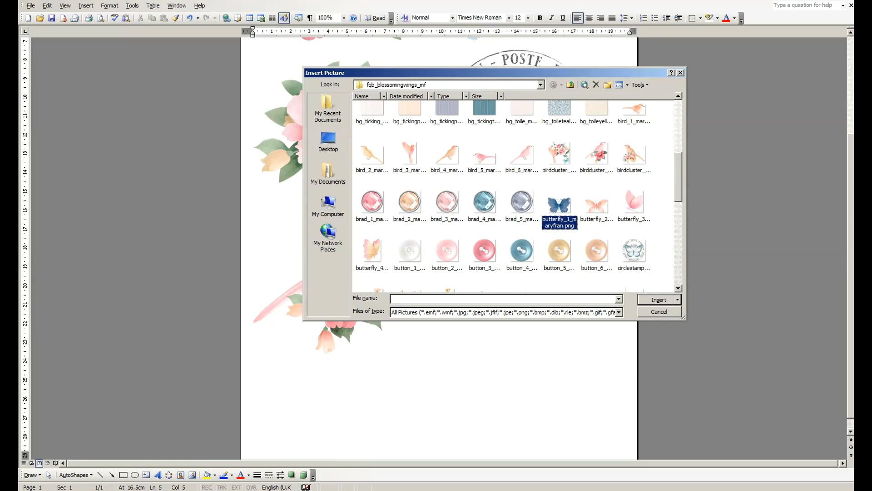
Shrink the blue butterfly picture proportionally to about 7 cm wide beside the pink bird
left_click(495, 282)
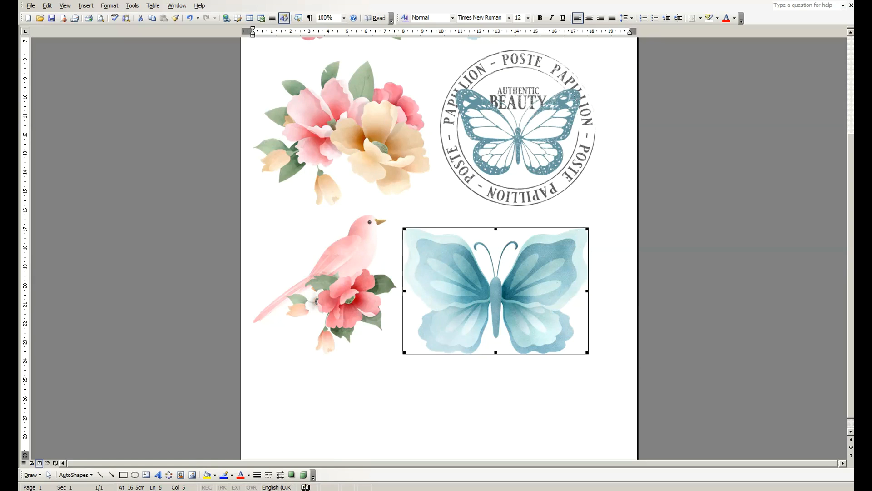
left_click_drag(405, 228, 448, 257)
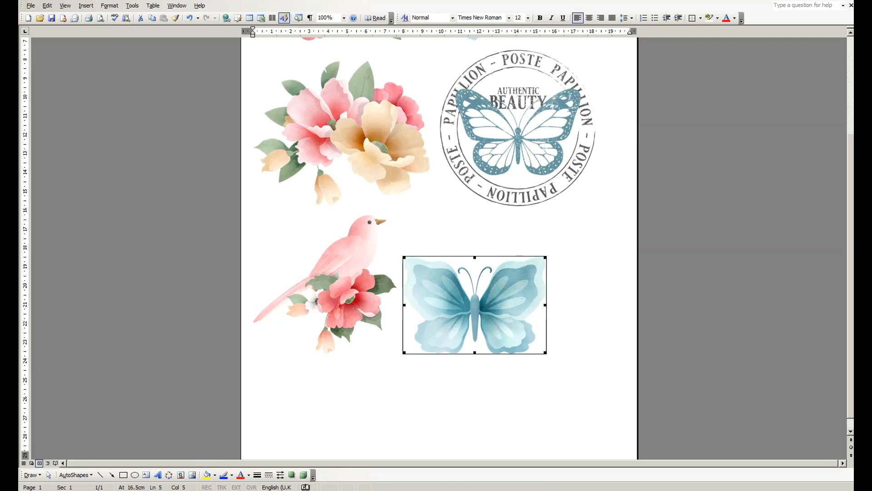
left_click_drag(547, 257, 539, 262)
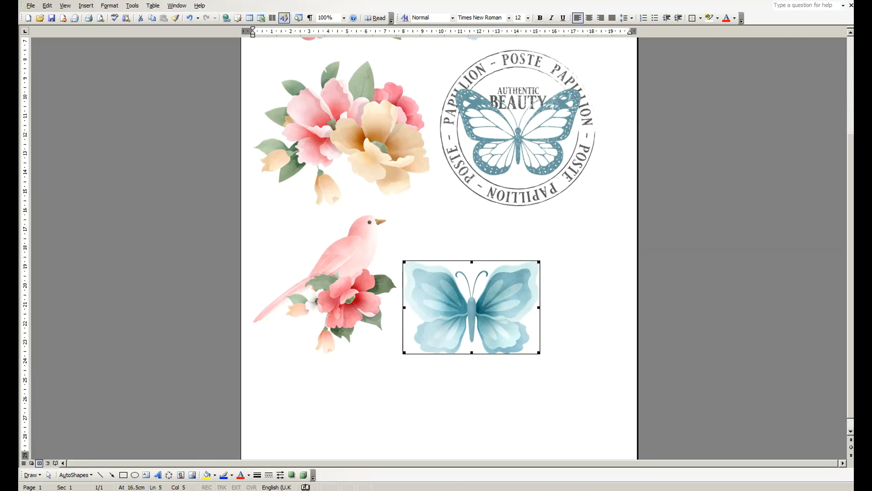
Move the blue butterfly to a new line and insert the cluster_3 picture directly after the pink bird
left_click(401, 349)
key("Return")
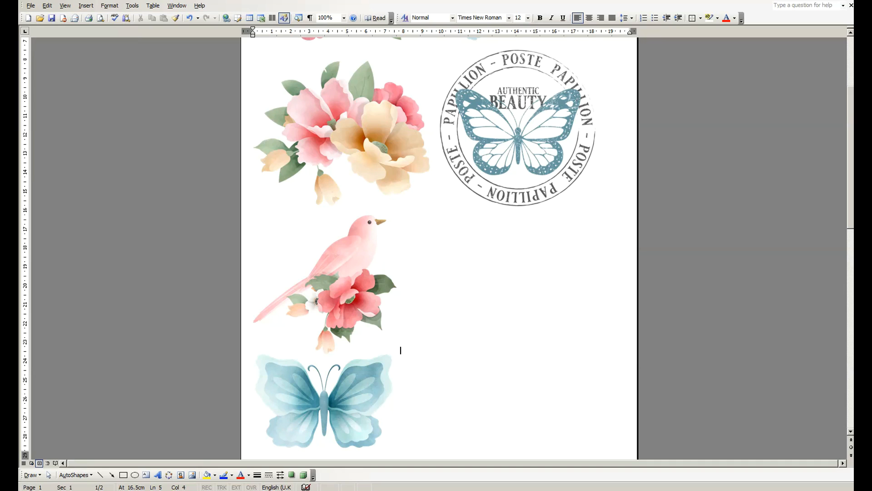
left_click(86, 5)
mouse_move(101, 16)
left_click(159, 17)
left_click_drag(679, 125, 678, 194)
left_click(410, 233)
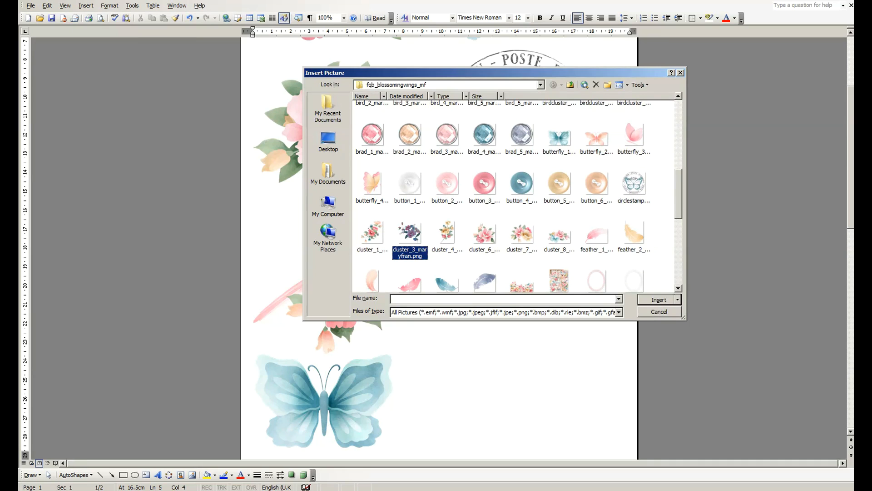
left_click(659, 299)
Shrink the newly inserted flower cluster proportionally to about 7.3 cm wide so it fits beside the pink bird
left_click(409, 325)
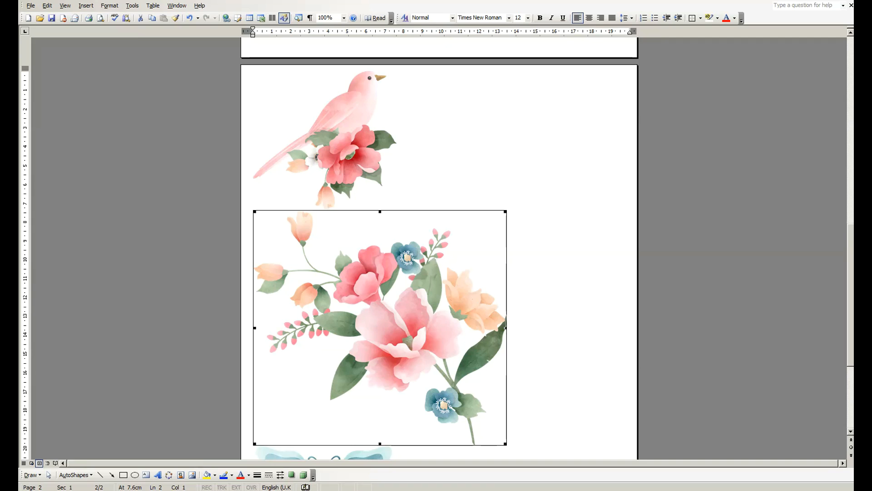
left_click_drag(505, 443, 389, 336)
scroll(439, 245, "up", 15)
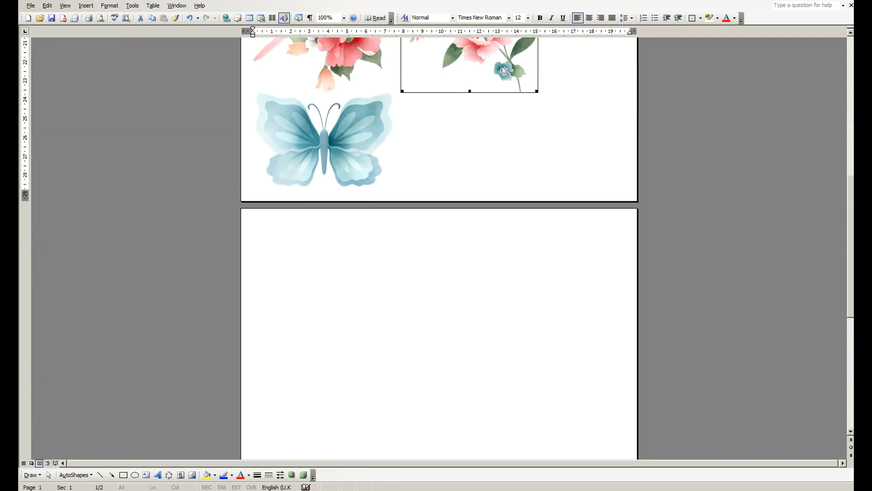
left_click(540, 351)
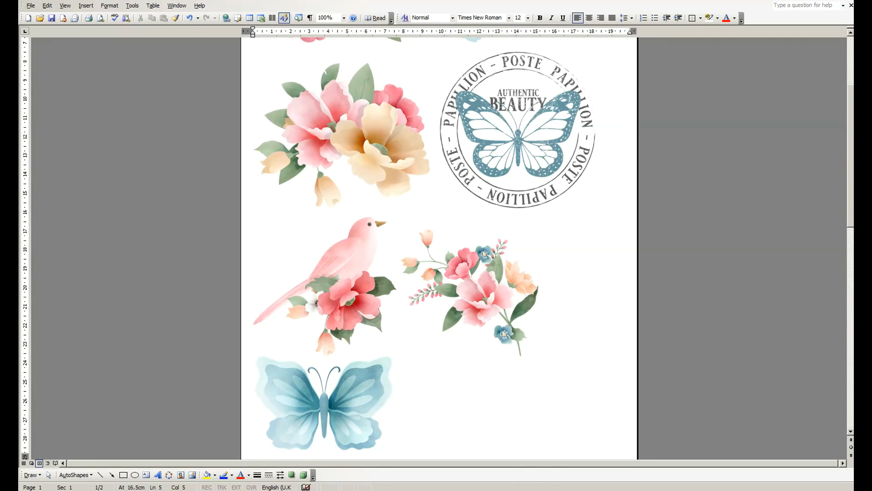
Shrink the round Poste Papillion stamp picture proportionally to about 7 cm wide
scroll(541, 351, "up", 4)
scroll(439, 245, "down", 2)
left_click(518, 223)
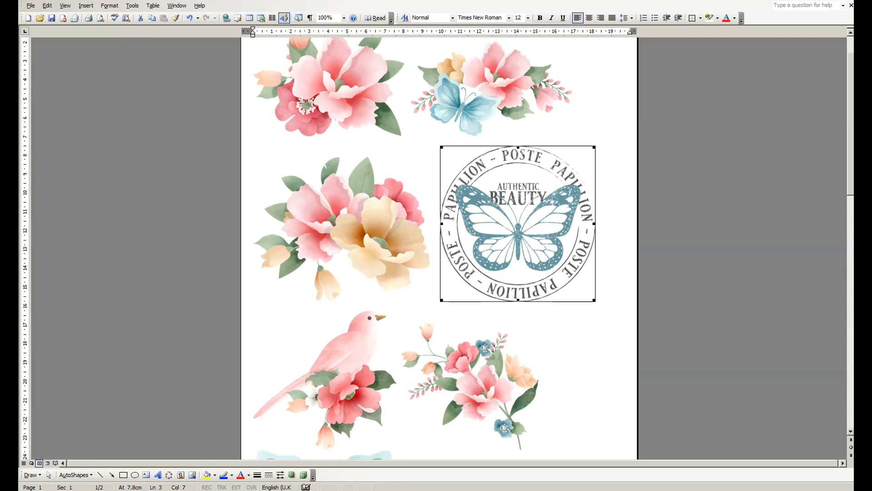
left_click_drag(594, 300, 573, 278)
left_click(574, 287)
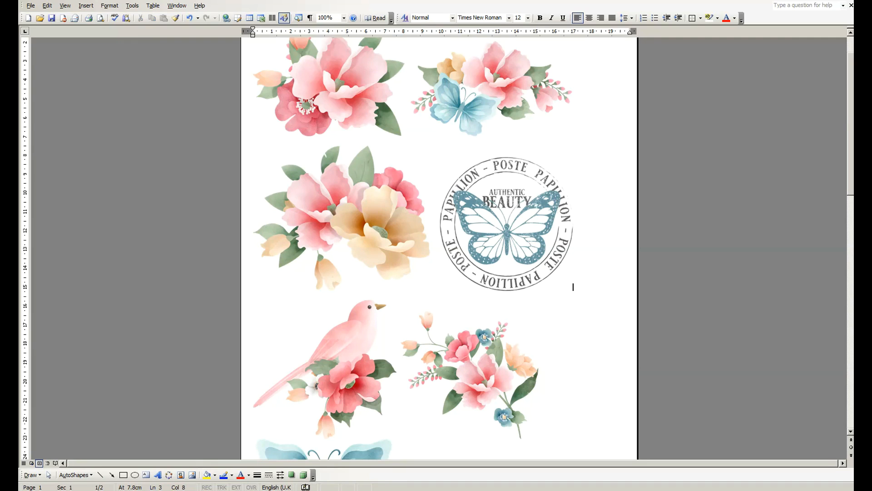
Shrink the blue butterfly picture under the pink bird proportionally to about 5.3 cm wide
scroll(574, 287, "up", 2)
scroll(439, 248, "down", 8)
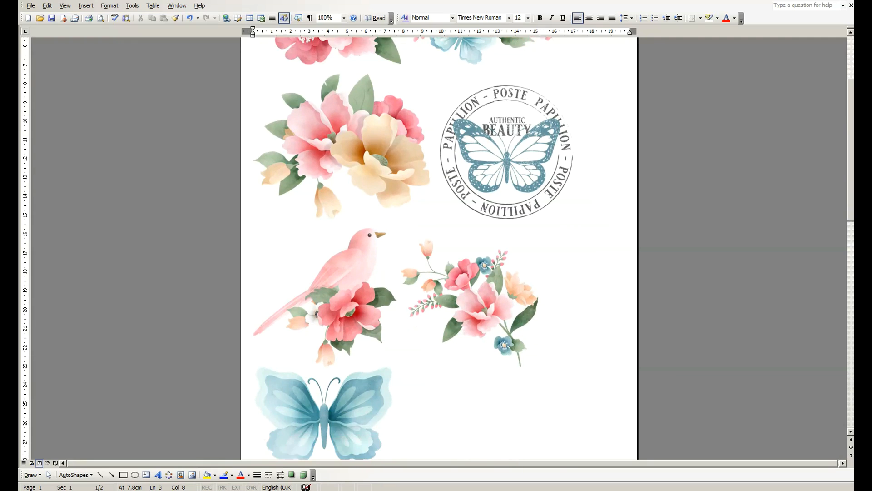
left_click(324, 343)
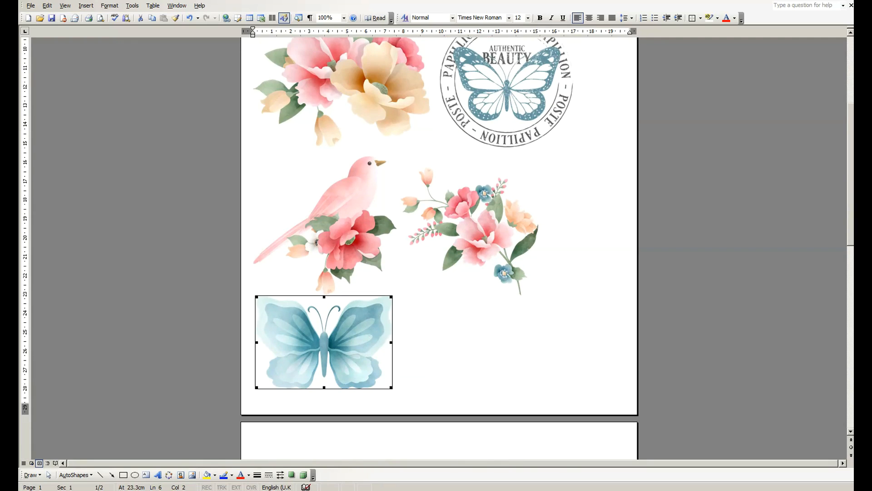
left_click_drag(391, 387, 353, 362)
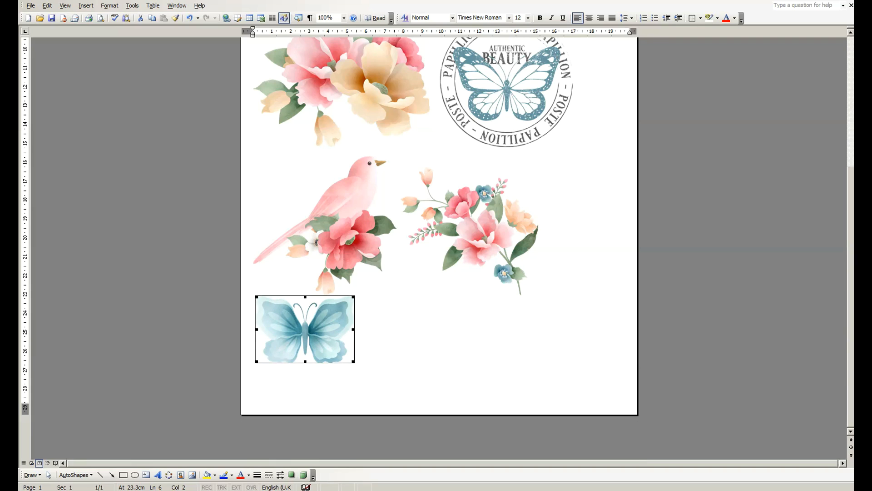
Add a blank line above the blue butterfly and indent all four picture rows on page 1 with spaces to centre them
key("Left")
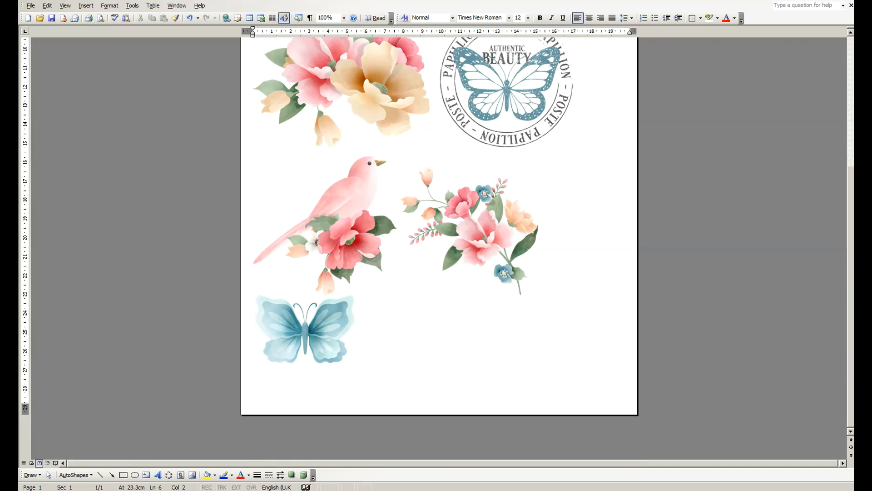
key("Return")
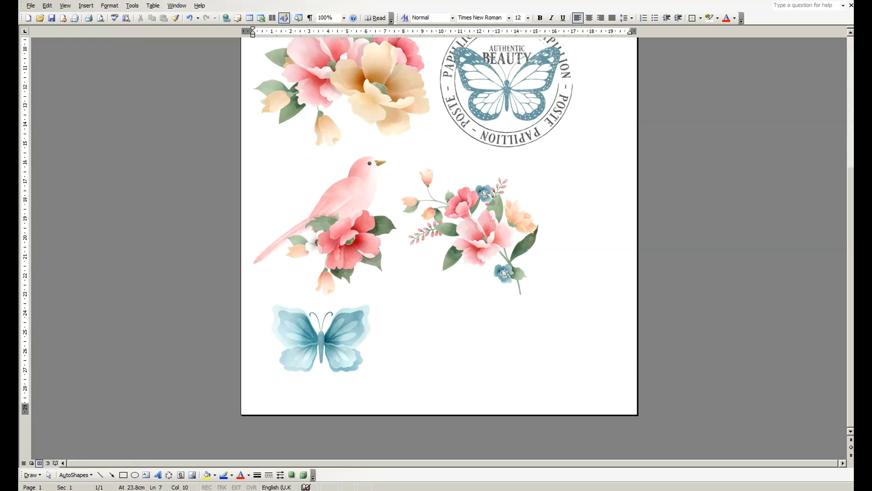
scroll(439, 228, "up", 7)
left_click(253, 310)
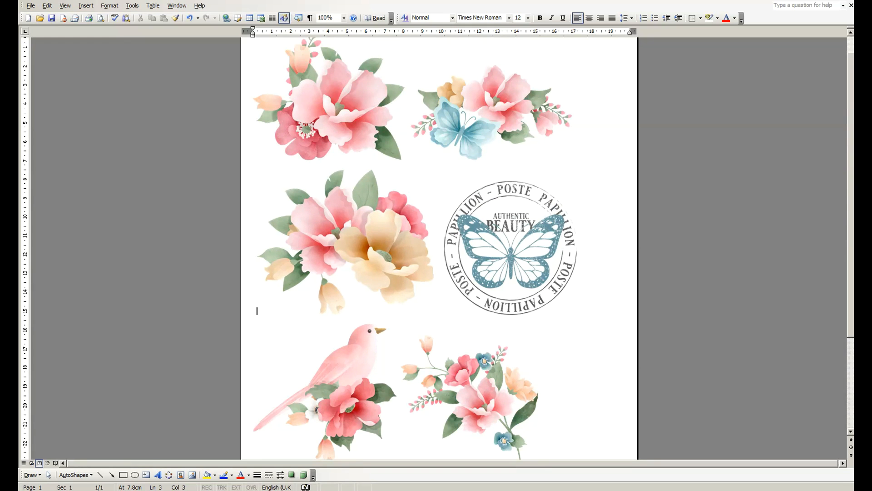
left_click(253, 156)
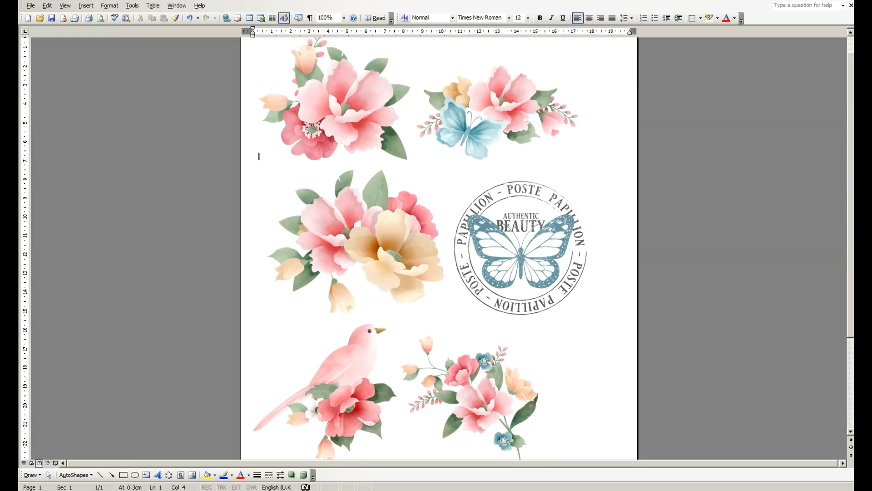
scroll(439, 246, "down", 4)
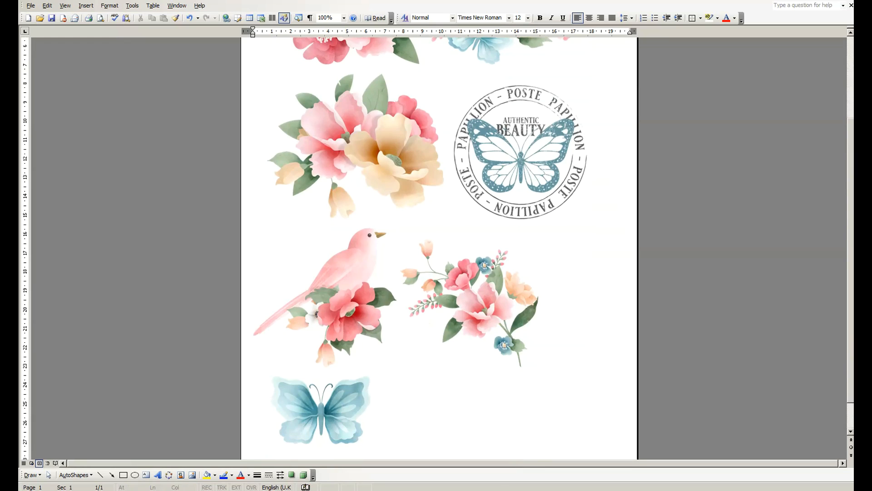
left_click(254, 363)
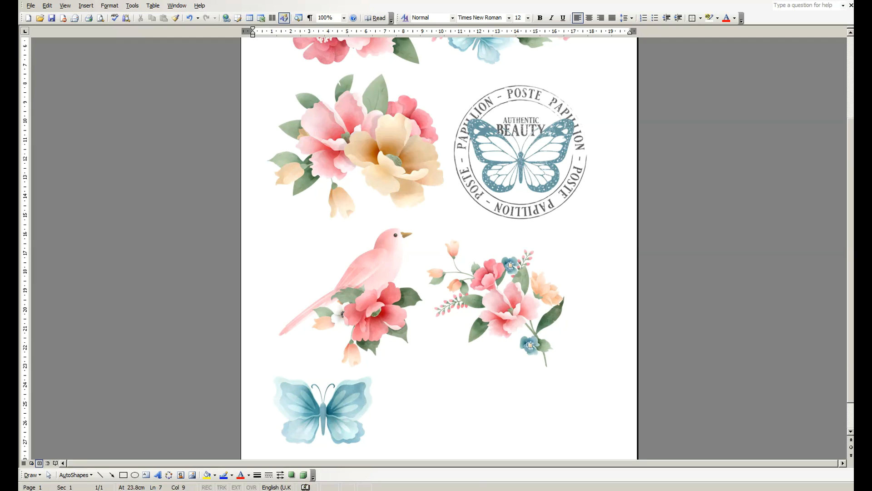
scroll(438, 245, "down", 2)
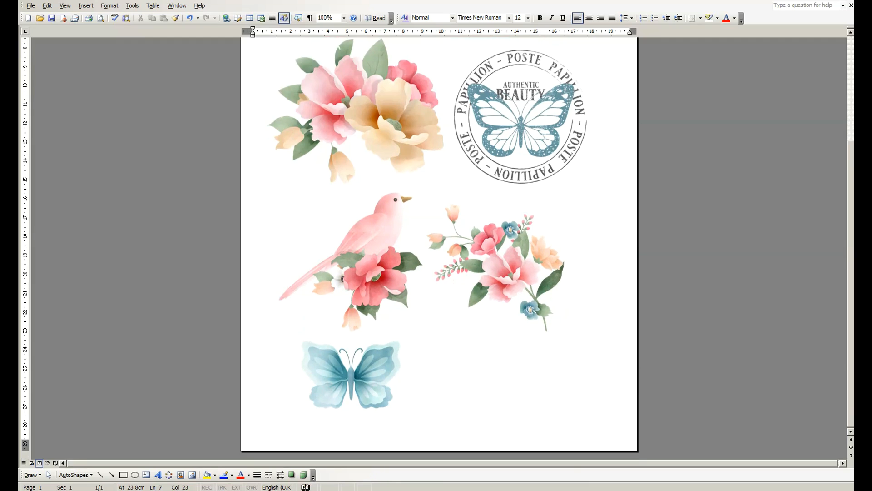
Insert the butterfly_2 picture from the fqb_blossomingwings_mf folder after the blue butterfly in the bottom row
left_click(86, 6)
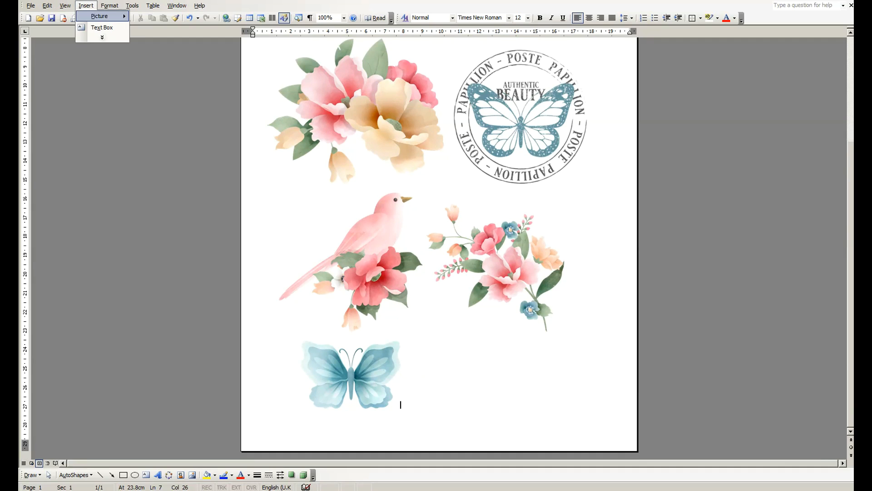
mouse_move(102, 16)
left_click(157, 17)
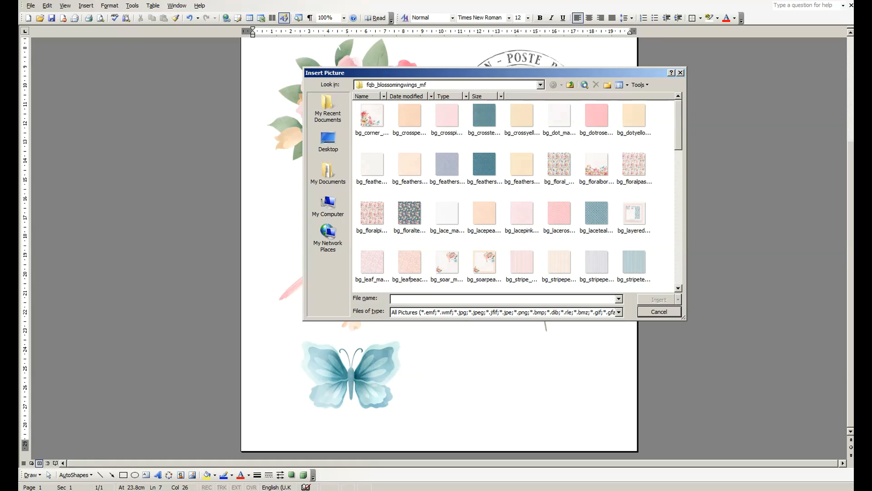
scroll(513, 195, "down", 10)
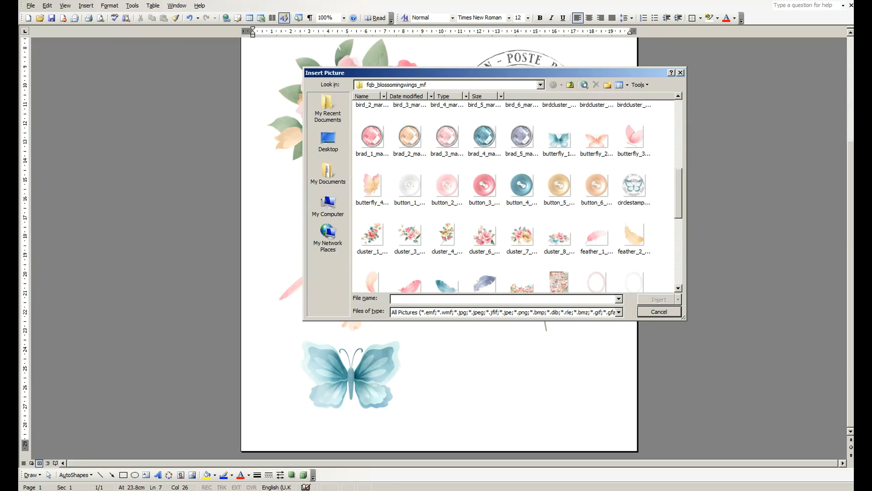
left_click(596, 140)
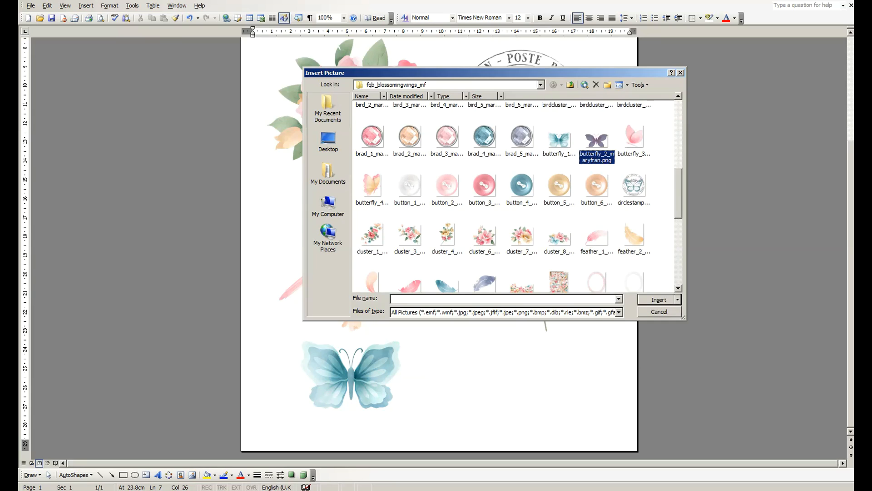
left_click(658, 300)
Shrink the peach butterfly proportionally to about 6.4 cm wide and add spaces between it and the blue butterfly
key("shift+Left")
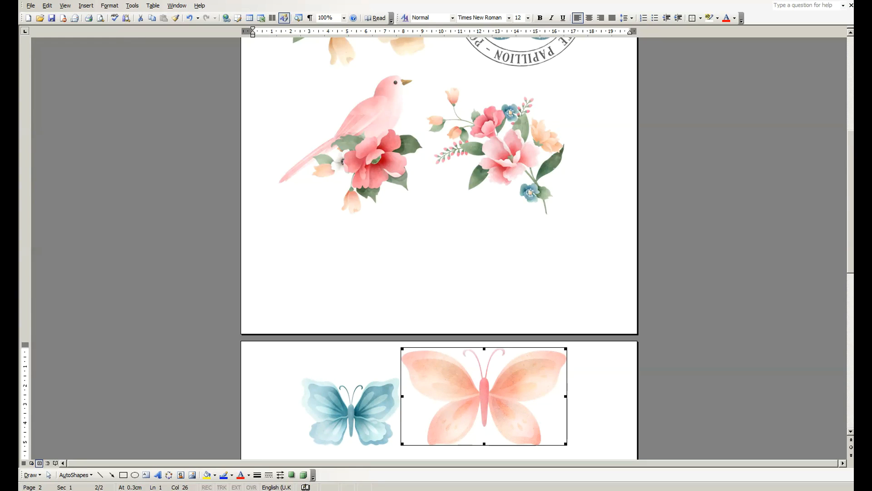
left_click_drag(566, 349, 522, 374)
left_click(522, 292)
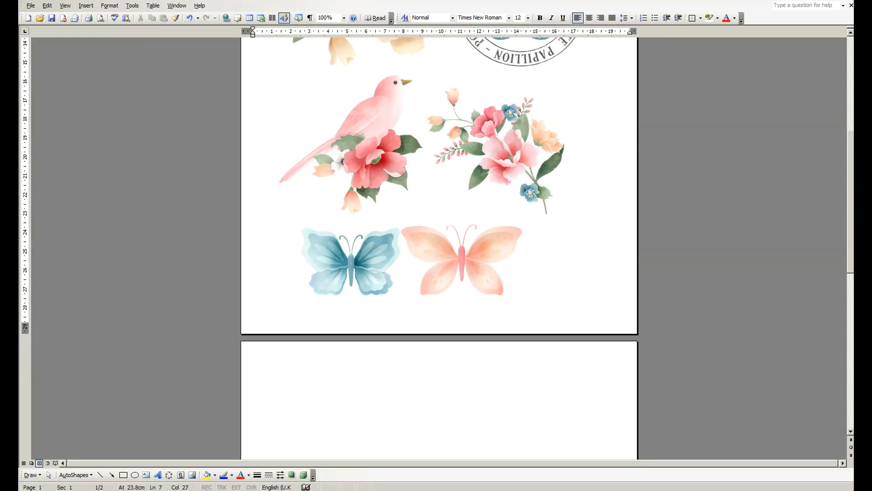
key("shift+Left")
key("Left")
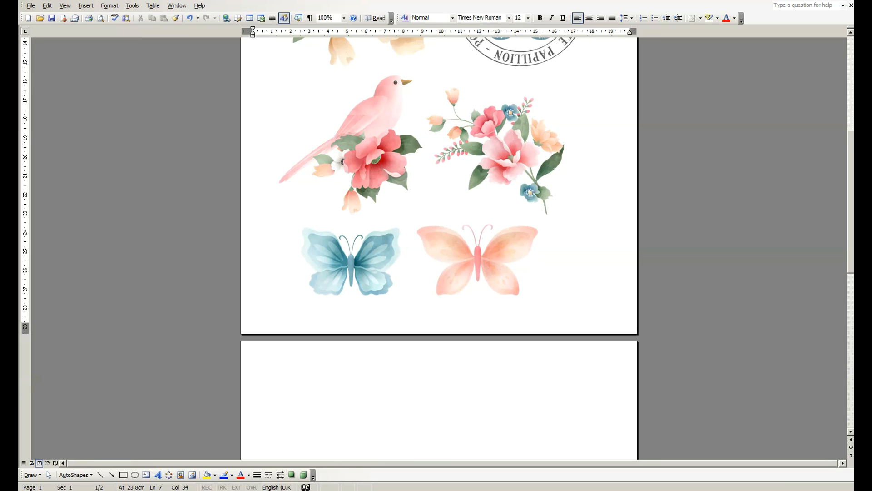
Place the text cursor at the start of page 2 and begin inserting another item there
key("Right")
key("Down")
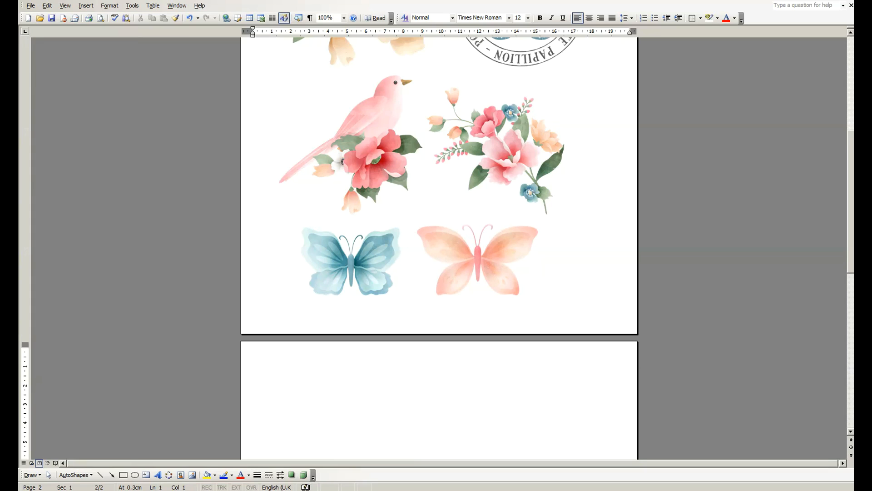
left_click(86, 6)
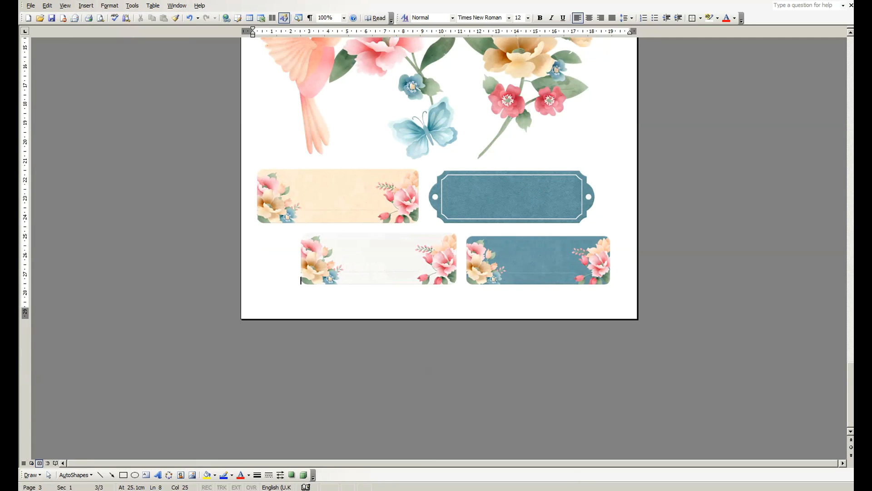
Indent the upper label row on page 3 with spaces and trim the indents of both label rows to centre them
left_click(253, 218)
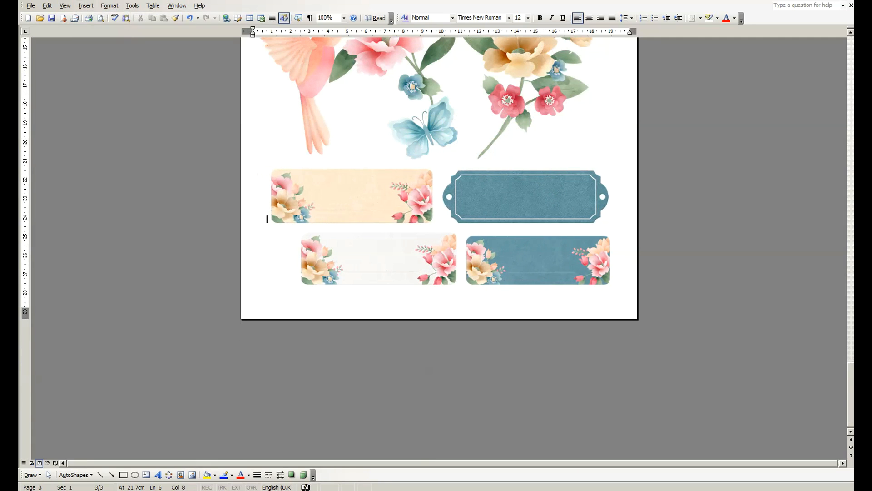
scroll(439, 248, "up", 2)
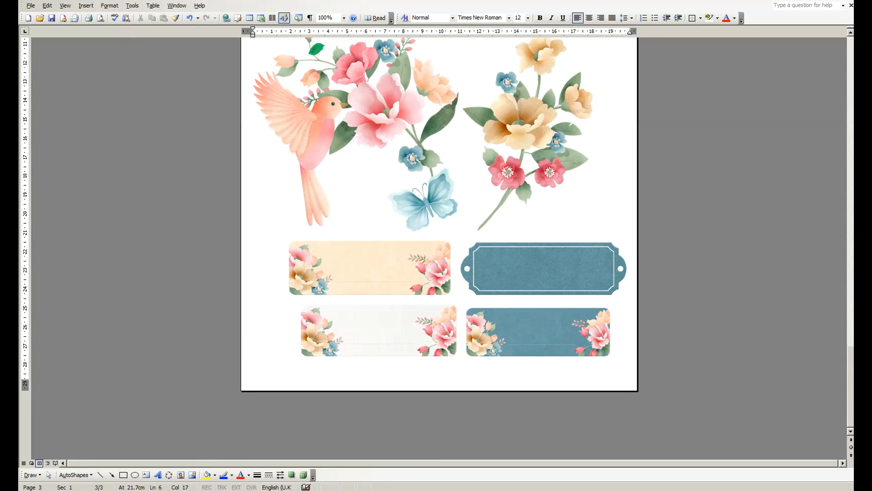
key("BackSpace")
key("BackSpace")
key("BackSpace")
key("BackSpace")
key("BackSpace")
key("BackSpace")
left_click(280, 352)
key("BackSpace")
key("BackSpace")
key("BackSpace")
key("BackSpace")
Indent the top flower cluster row and the peach bird row on page 3 with spaces to centre them
scroll(439, 248, "up", 3)
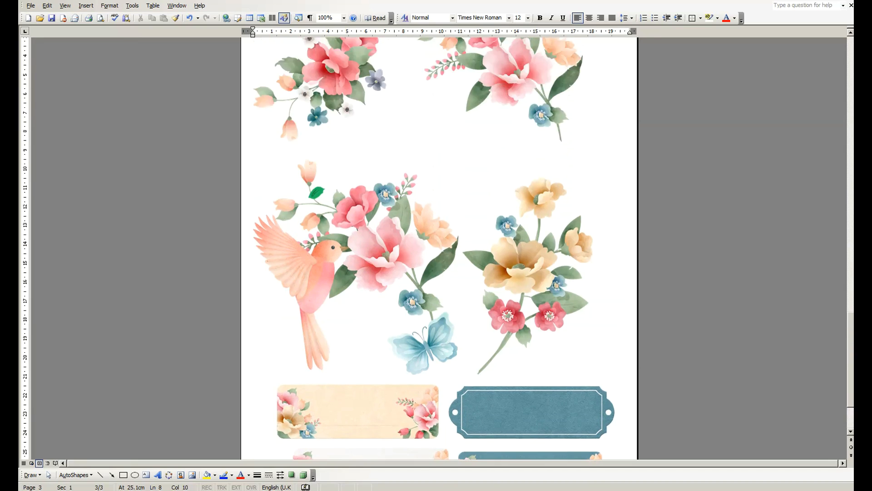
scroll(439, 248, "up", 4)
left_click(253, 234)
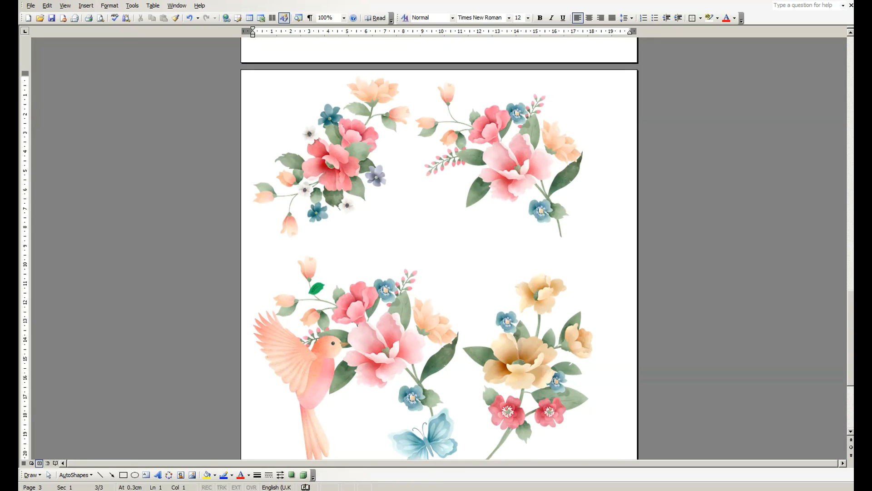
left_click(355, 350)
scroll(356, 349, "down", 4)
left_click(253, 370)
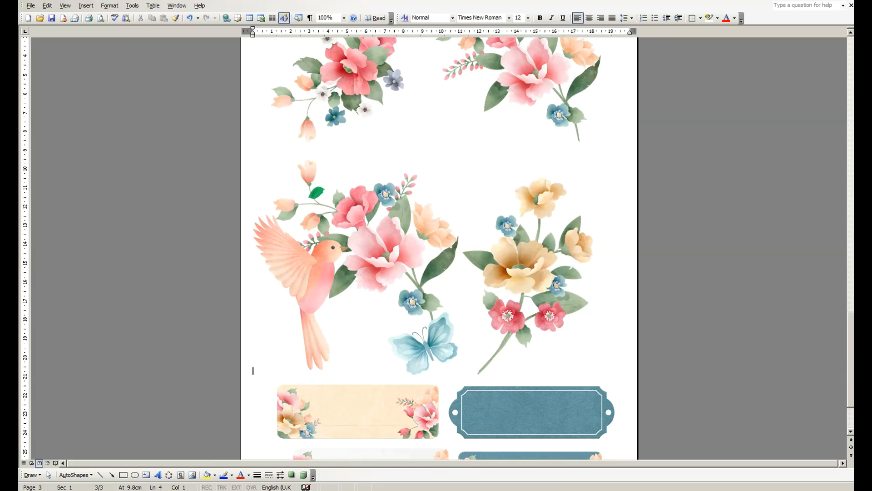
Indent the oval and striped frame row and the lined card row on page 2 with spaces to centre them
scroll(253, 282, "up", 4)
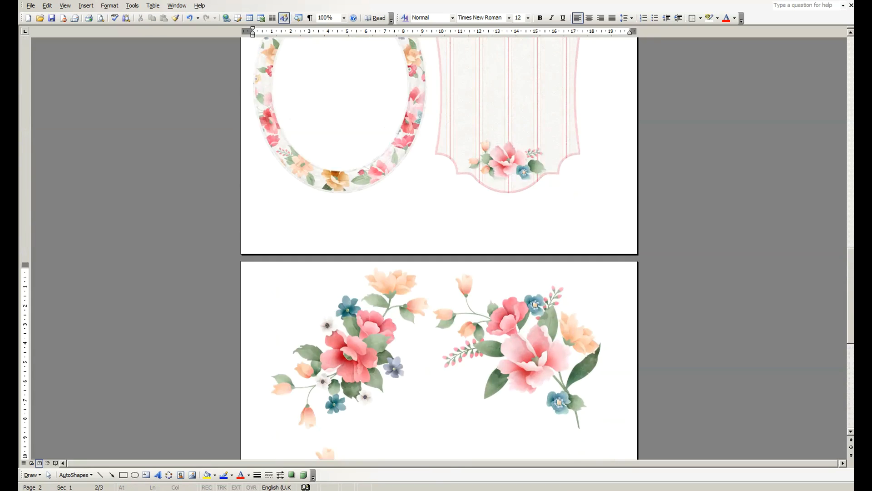
left_click(248, 278)
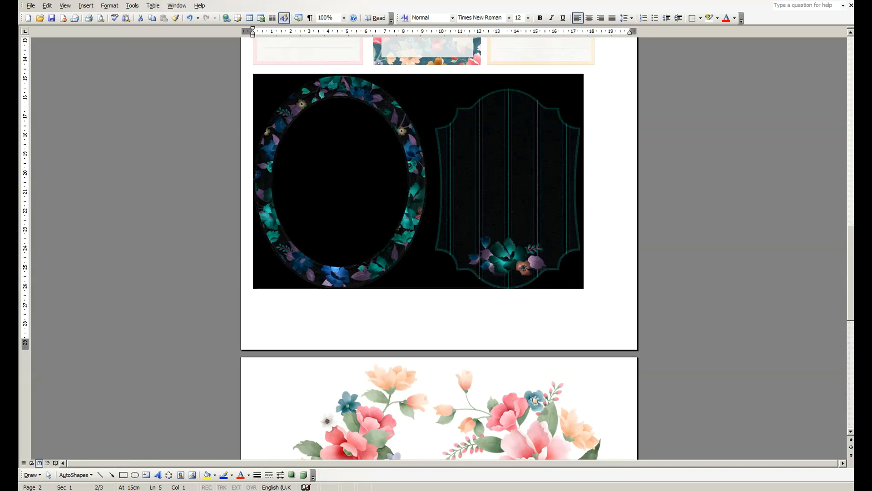
left_click(254, 311)
left_click(253, 284)
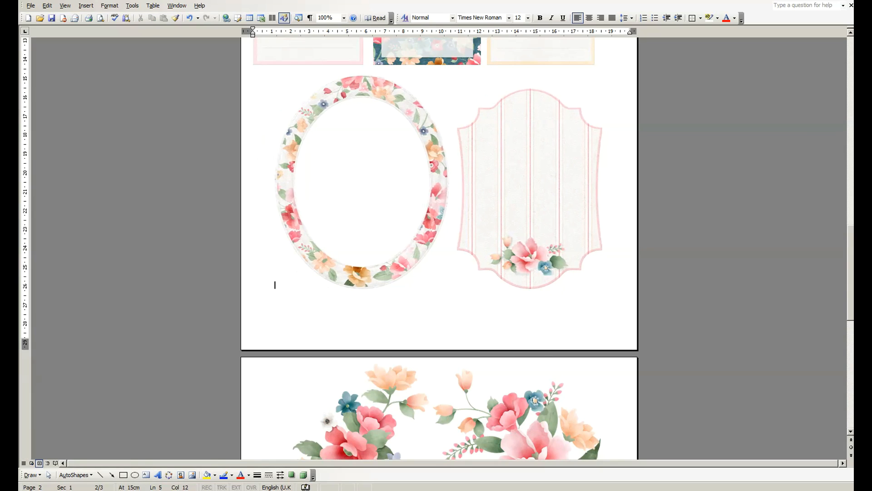
scroll(436, 245, "up", 2)
left_click(253, 276)
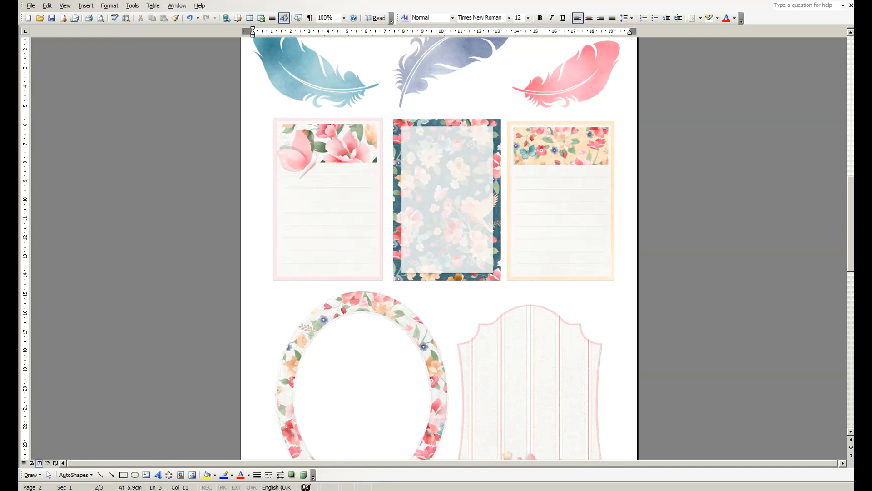
Shrink the teal, blue-violet and pink feathers on page 2 to about 5, 5.5 and 4.5 cm wide respectively
scroll(436, 245, "up", 2)
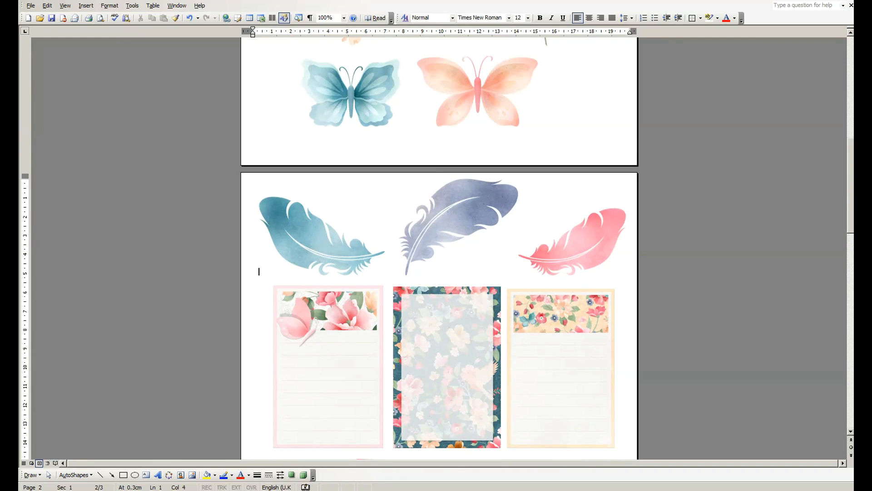
key("shift+Right")
left_click_drag(260, 198, 290, 217)
left_click(429, 223)
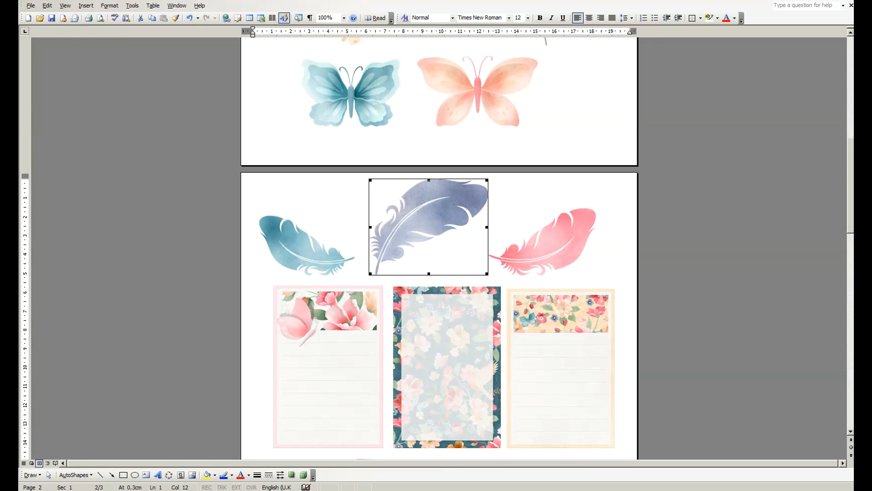
left_click_drag(370, 180, 384, 191)
left_click(536, 232)
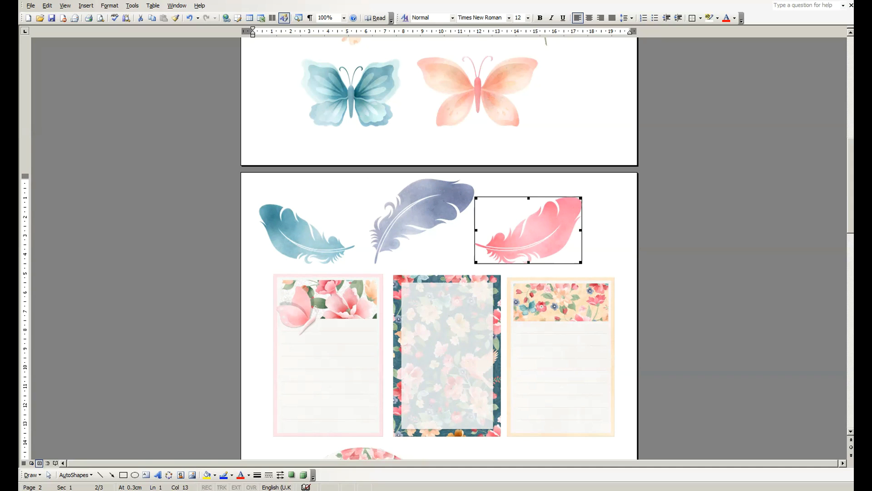
left_click_drag(581, 198, 558, 212)
left_click(561, 257)
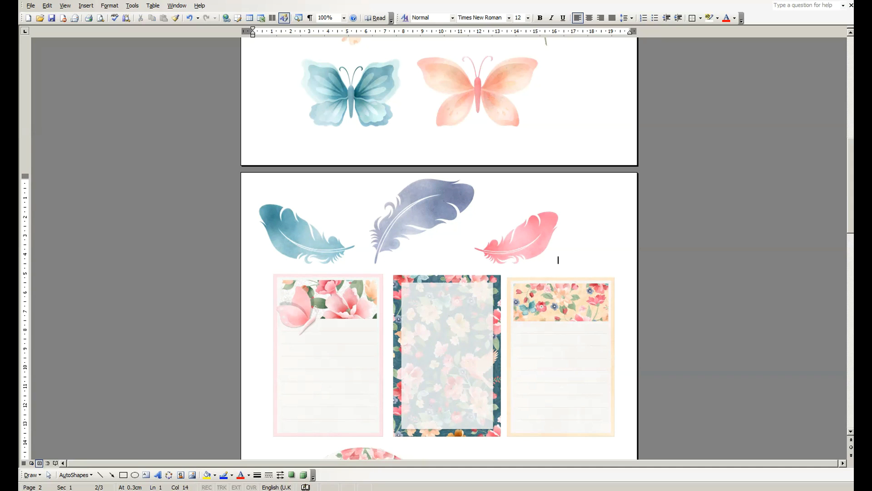
Indent the feather row on page 2 with spaces before the teal feather to centre it
scroll(561, 256, "up", 2)
left_click(307, 282)
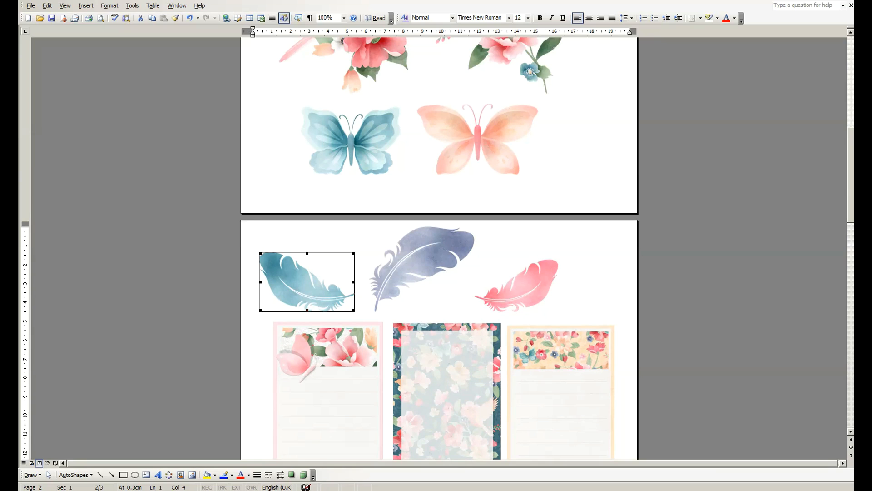
key("Left")
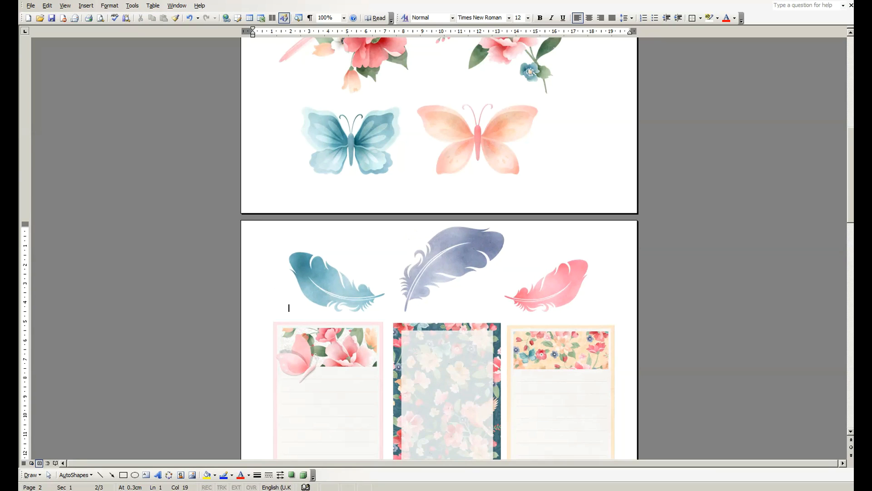
Begin printing the document on the EPSON ET-2600 Series and set the printer's document size to A4 (210 x 297 mm)
scroll(439, 248, "up", 3)
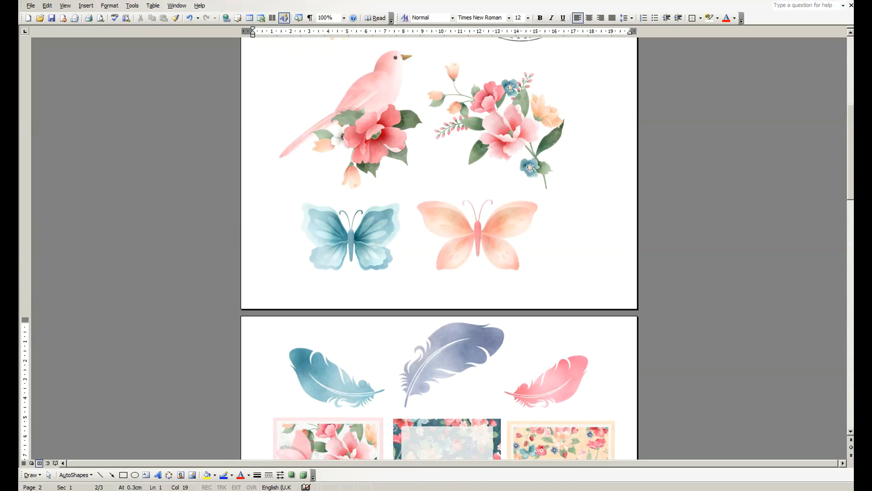
scroll(289, 404, "down", 15)
scroll(289, 403, "up", 12)
scroll(440, 248, "up", 3)
scroll(439, 247, "up", 6)
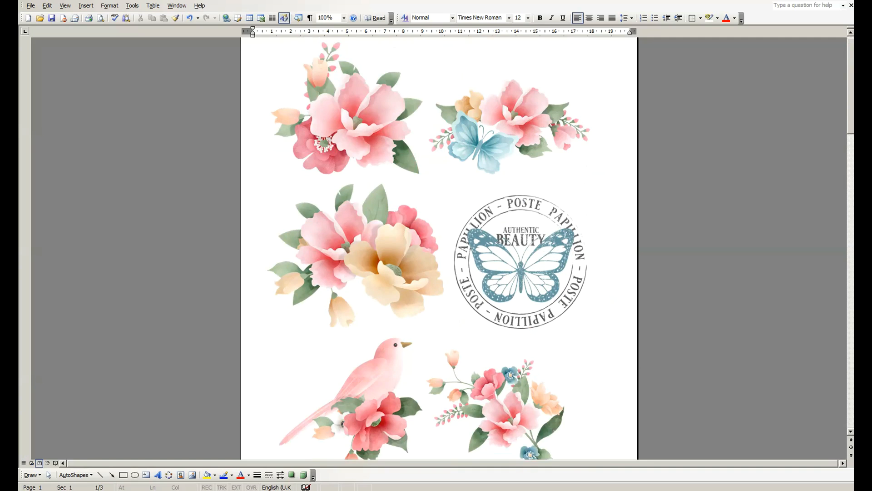
left_click(30, 5)
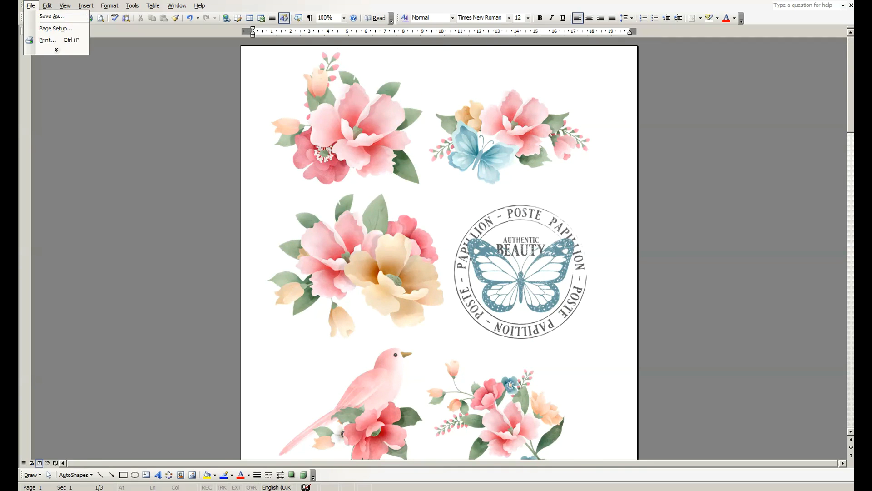
left_click(47, 40)
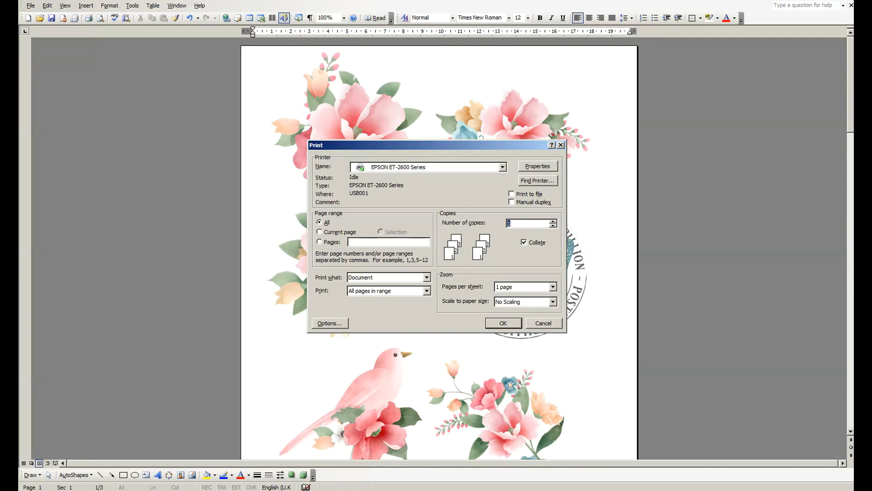
left_click(537, 166)
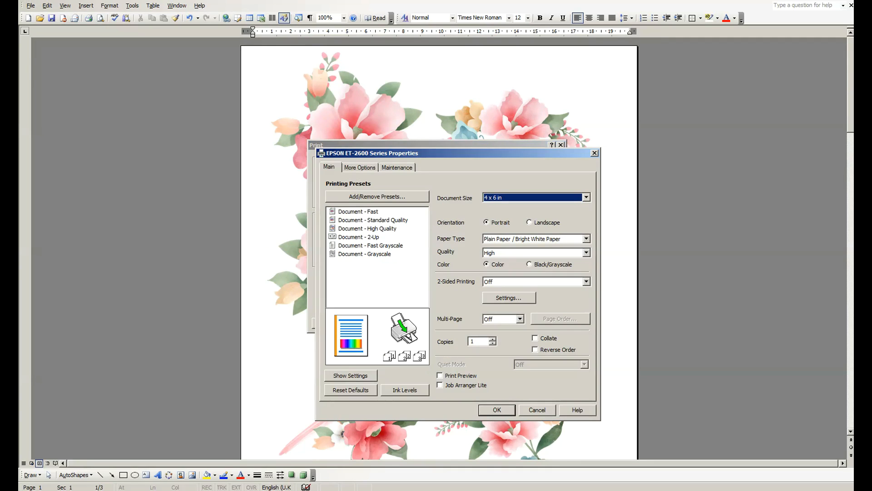
left_click(586, 197)
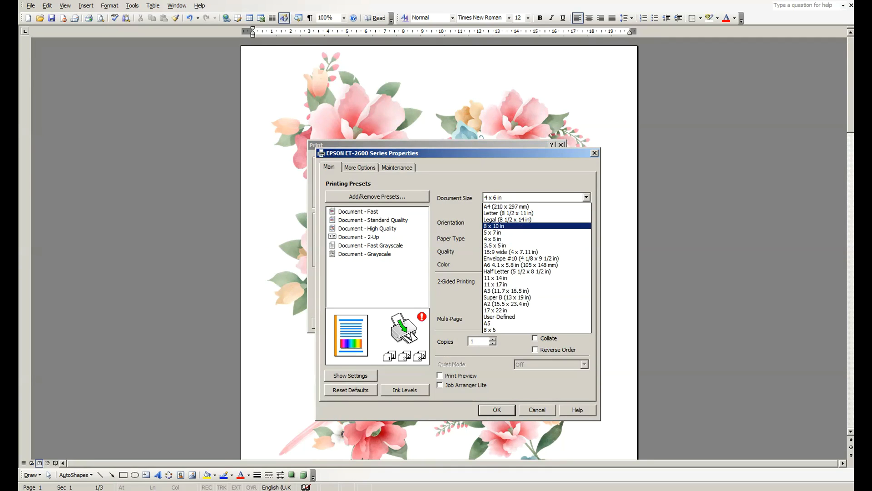
left_click(536, 206)
Set the paper type to Premium Presentation Paper Matte and the quality to High, and print all pages
left_click(586, 239)
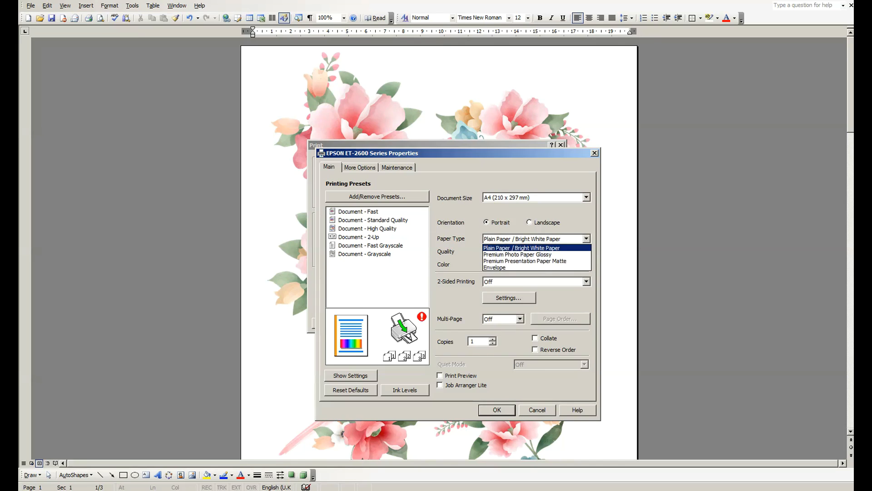
key("Return")
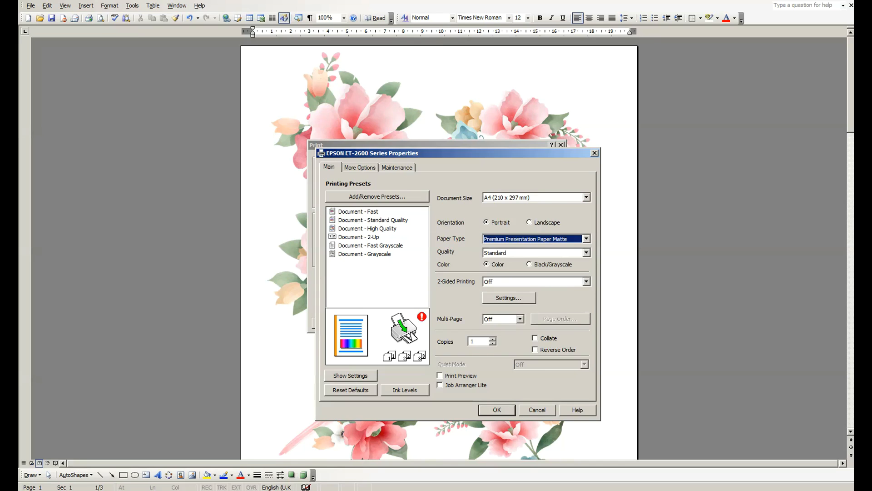
left_click(586, 252)
left_click(536, 268)
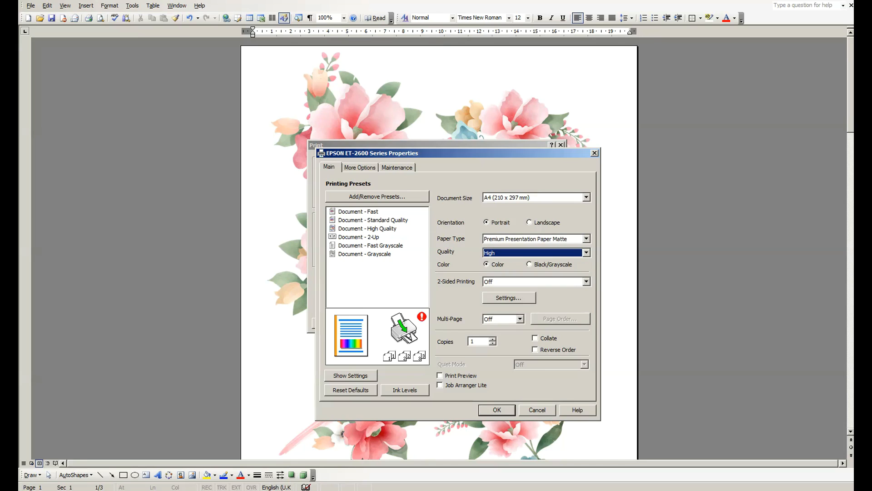
key("Return")
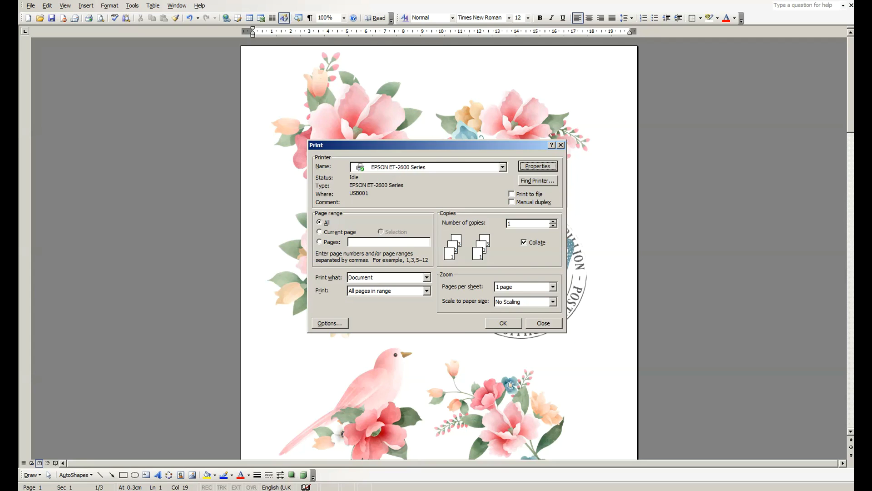
left_click(503, 323)
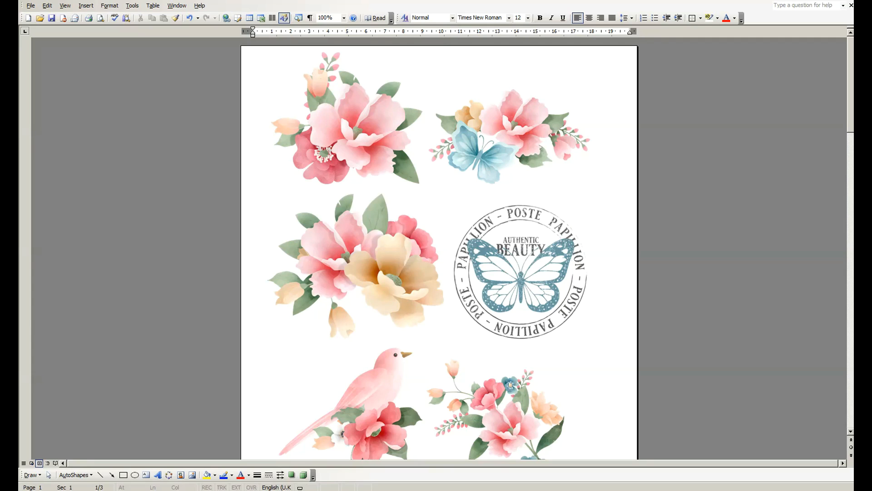